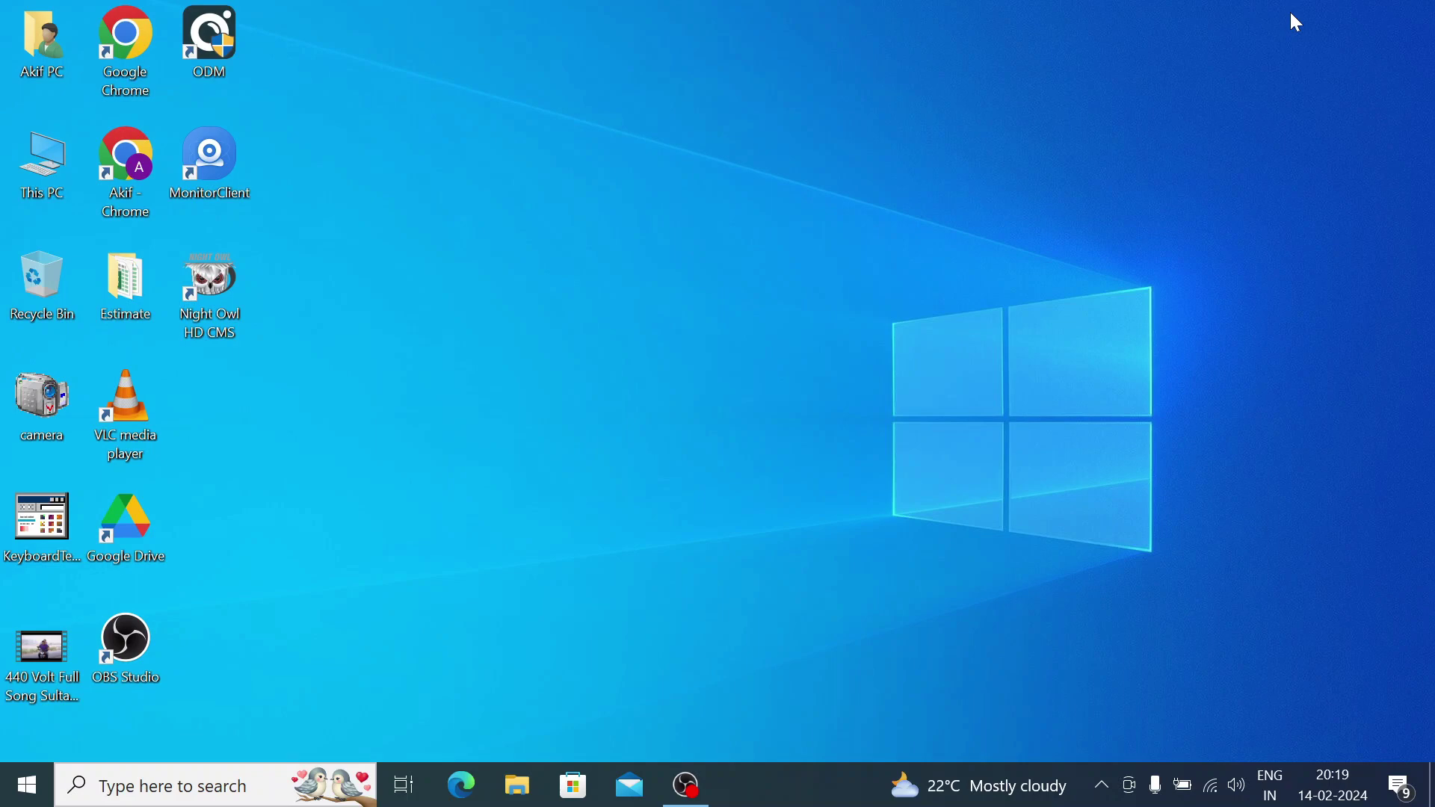
In Chrome, search Google for 'XiaoVV For Windows' and scroll down to the CCTV DESK result.
double_click(135, 177)
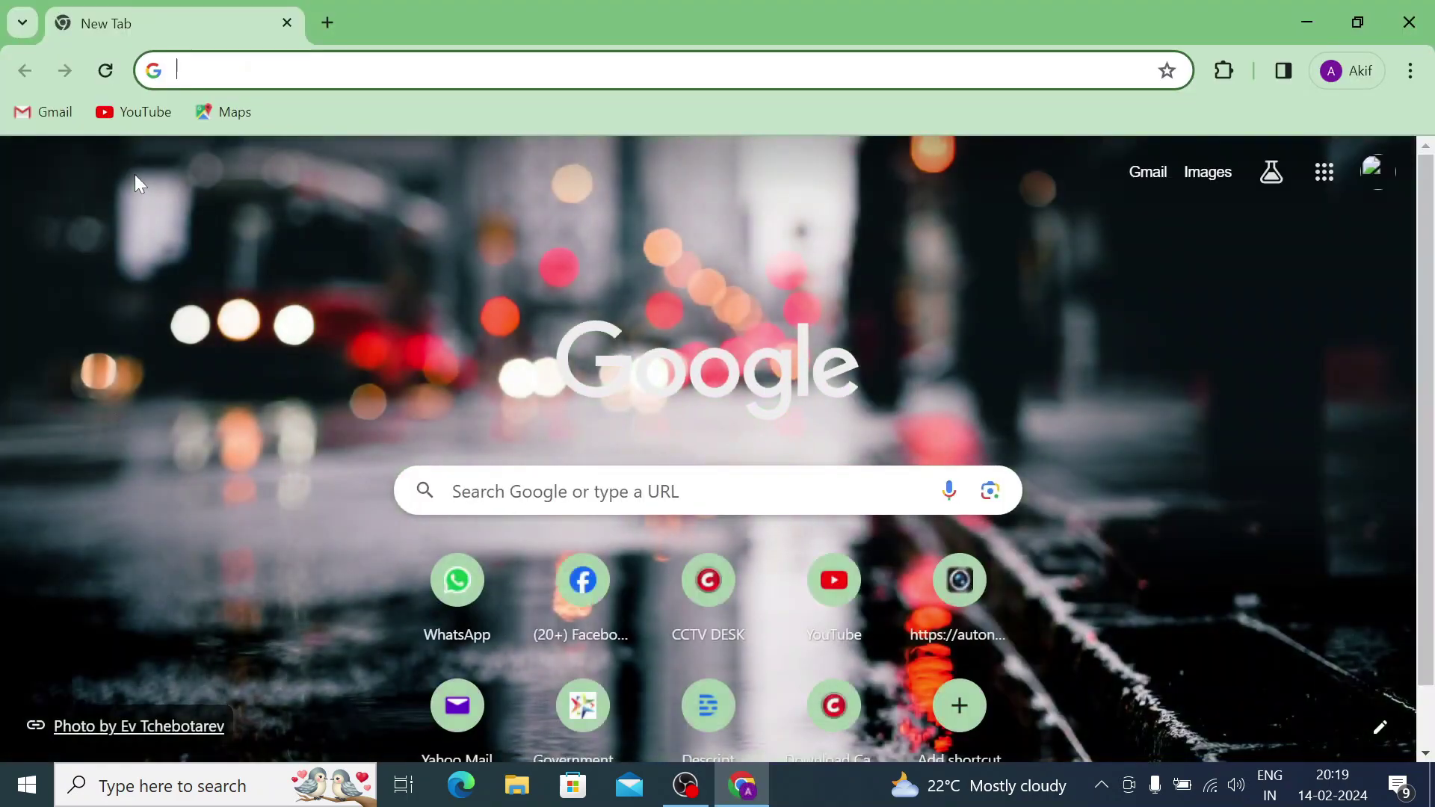
left_click(269, 71)
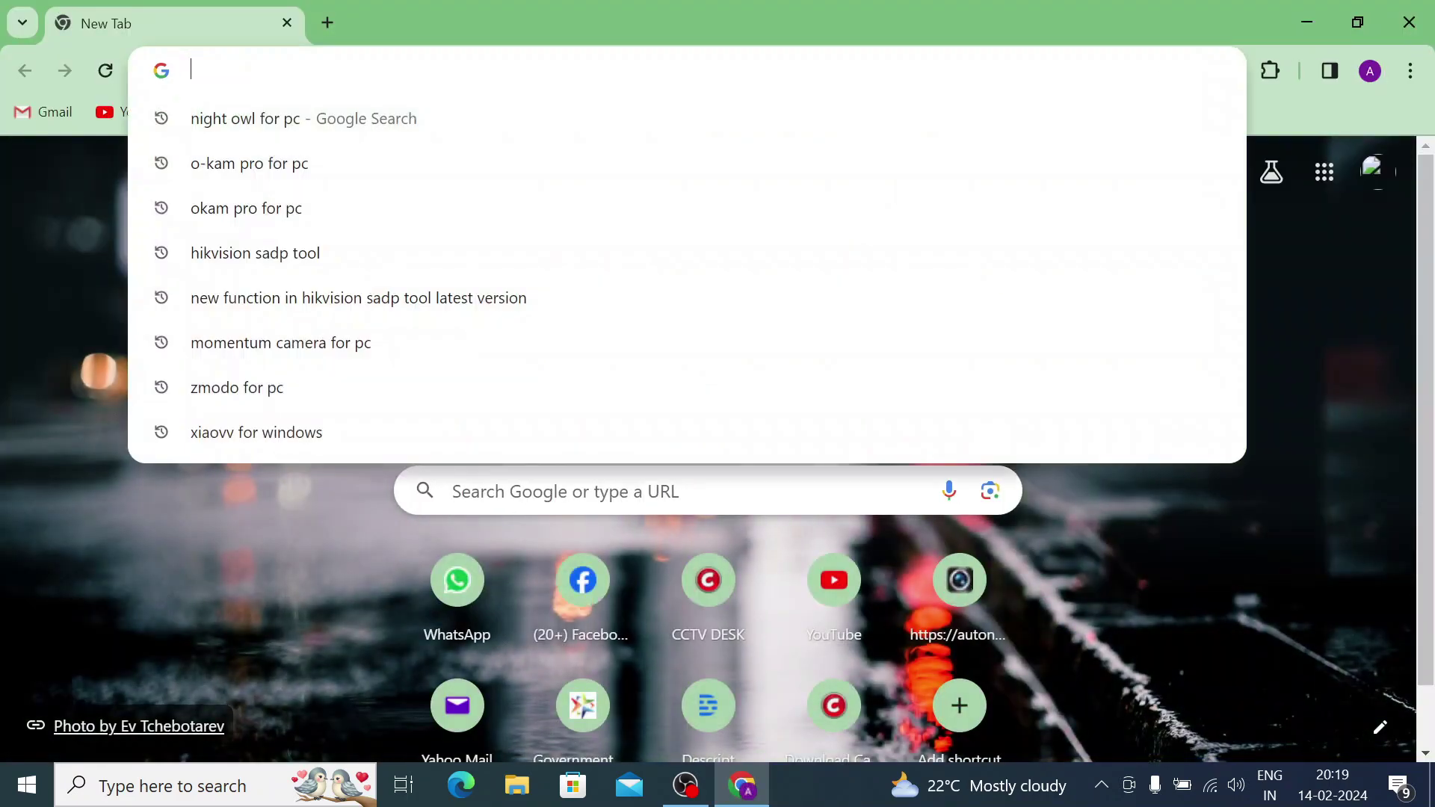
type("X")
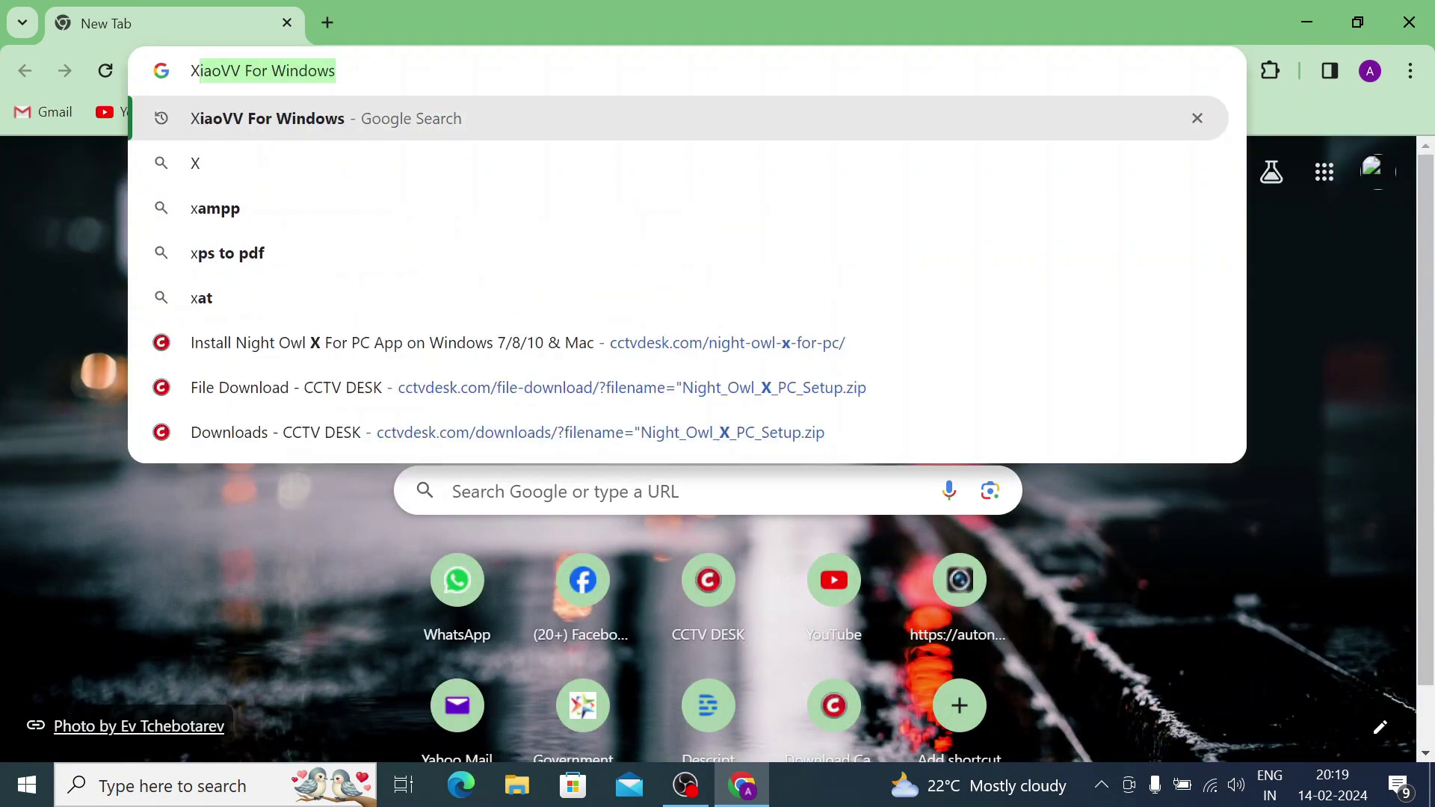
key("Right")
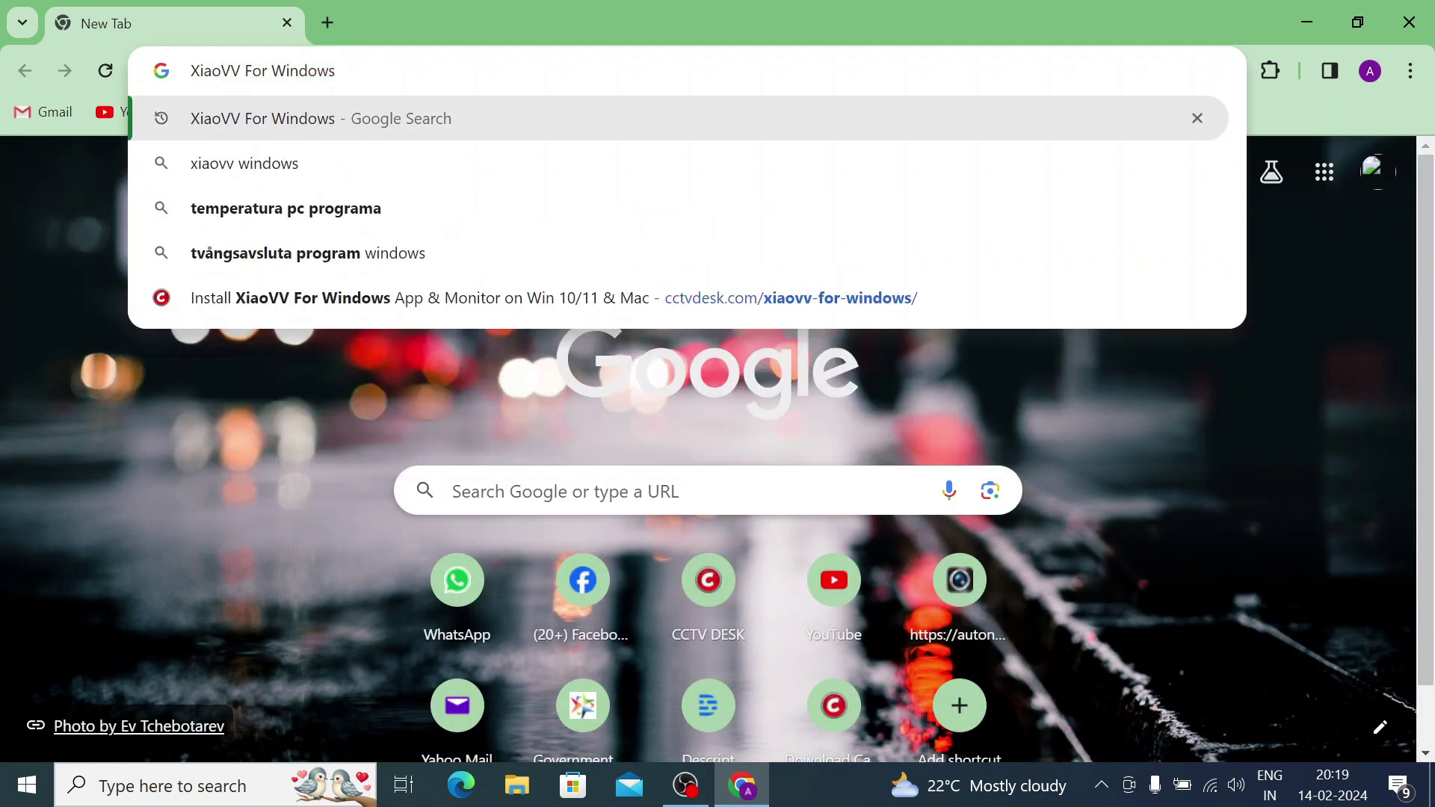
key("Return")
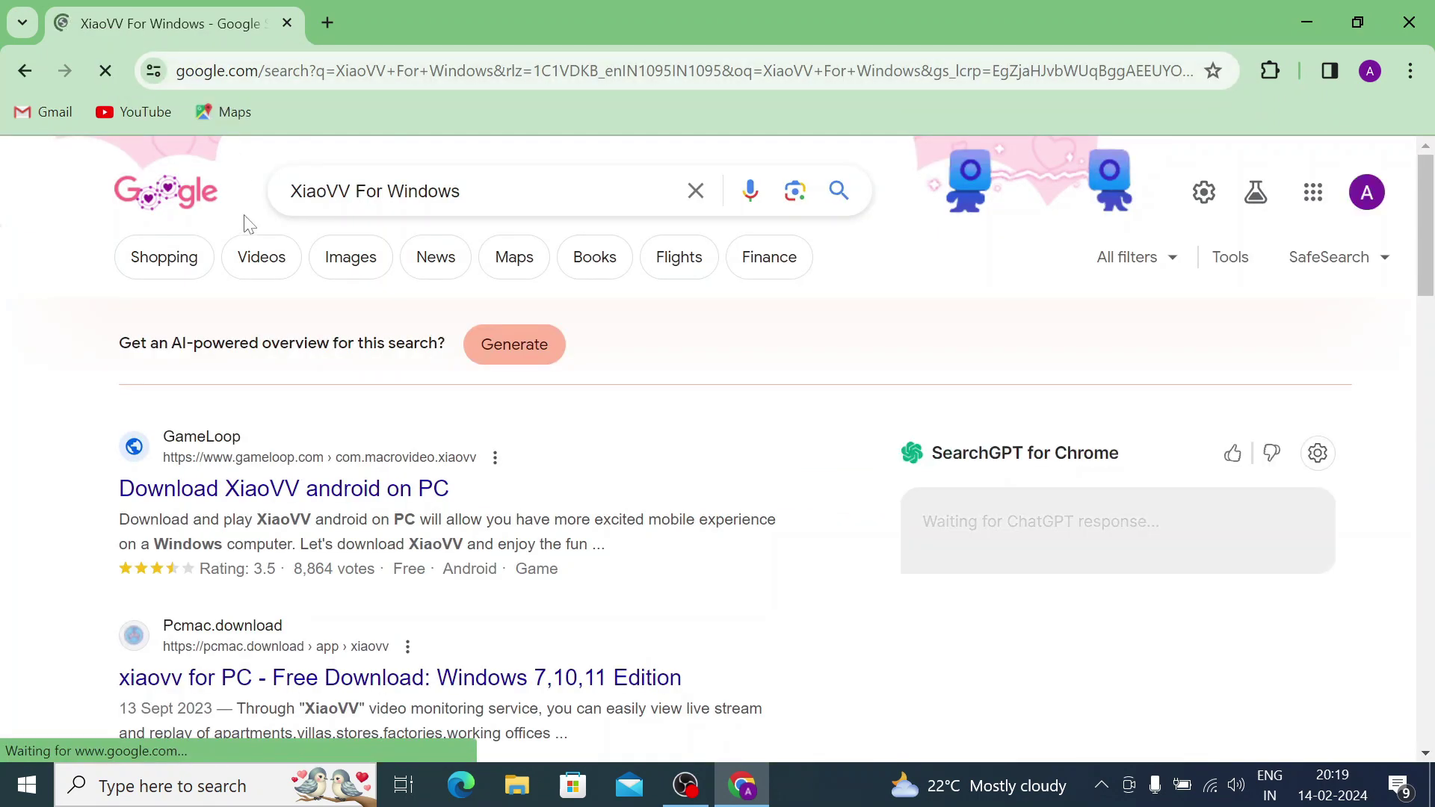
scroll(248, 224, "down", 4)
scroll(247, 311, "down", 4)
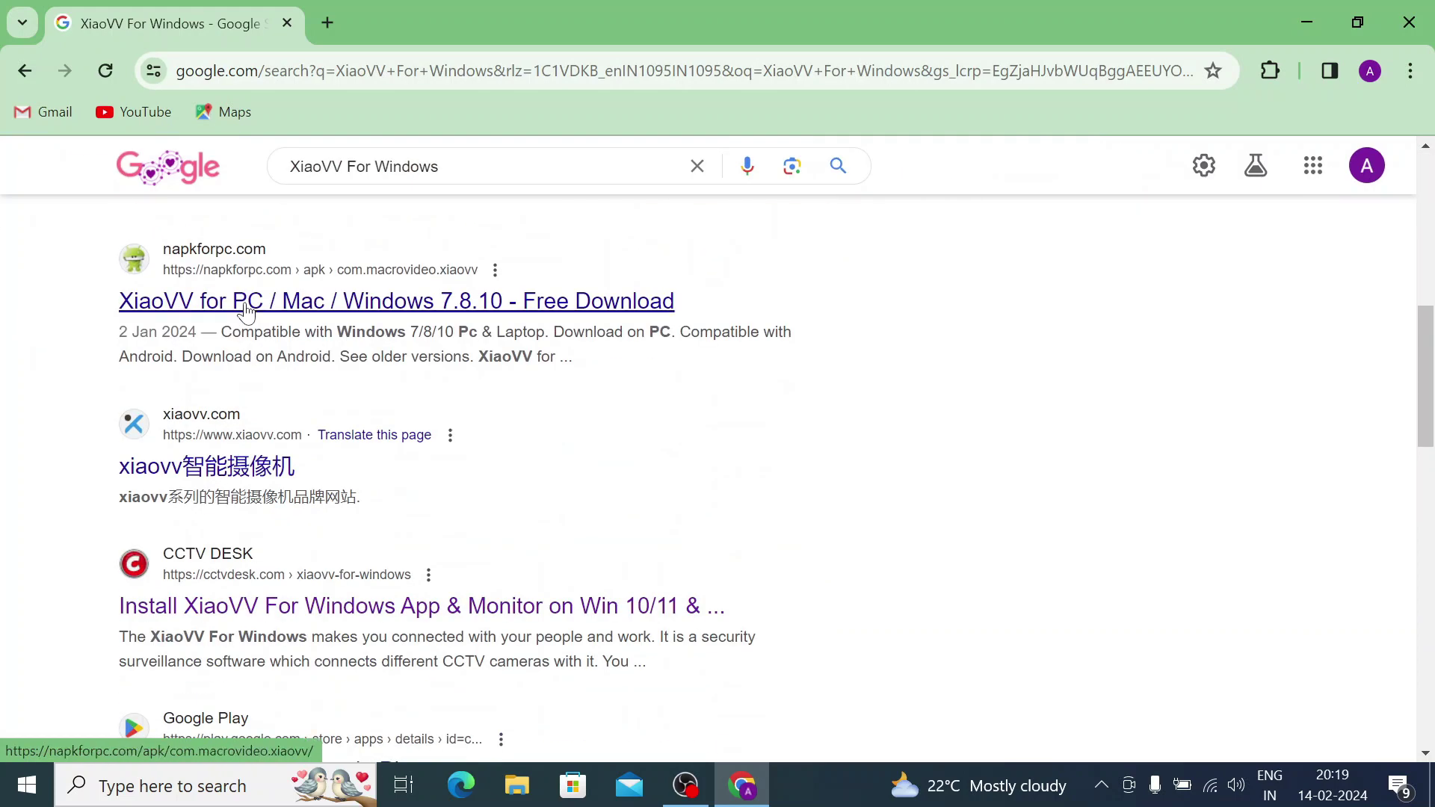
scroll(247, 311, "down", 1)
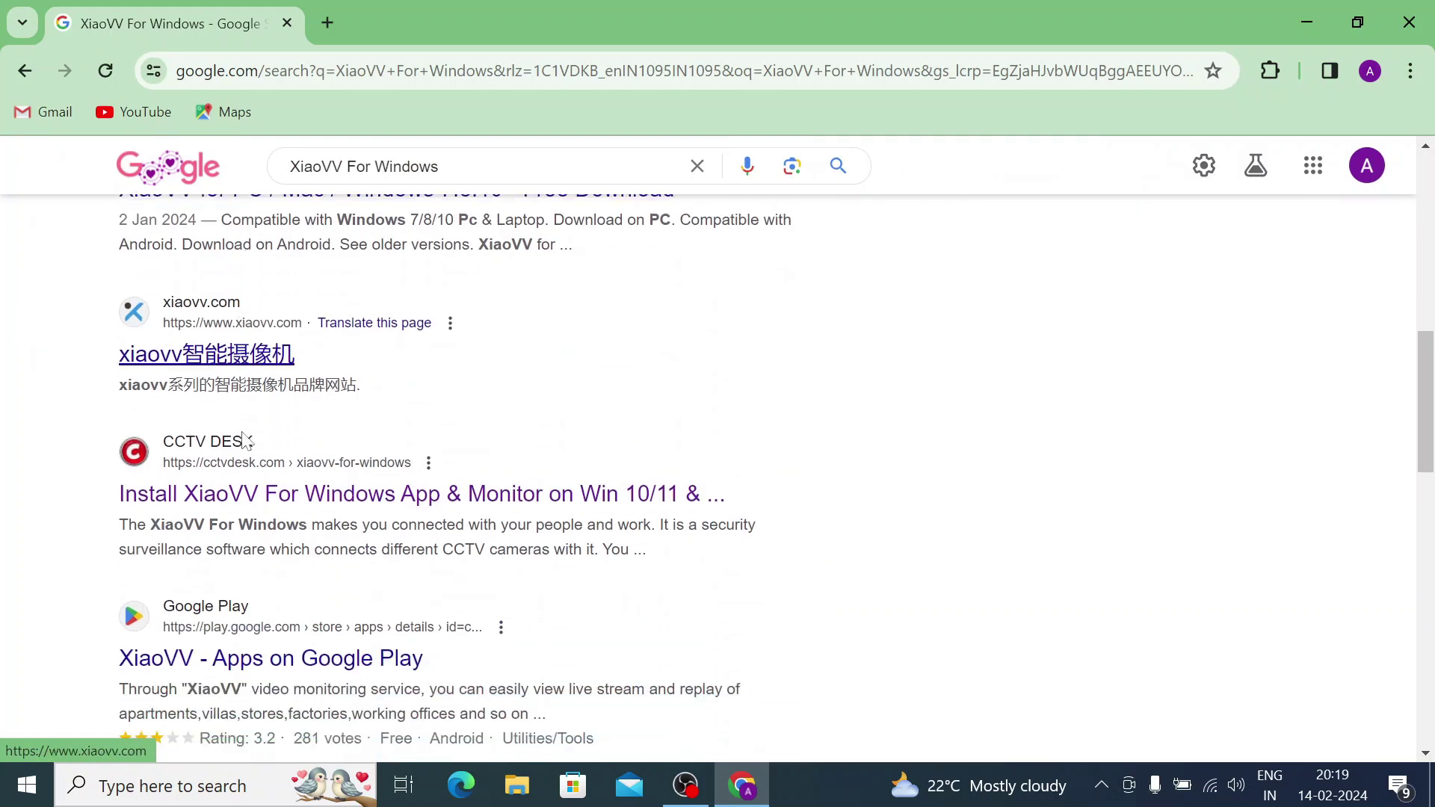
Open the CCTV DESK XiaoVV for Windows guide and scroll through it.
left_click(271, 507)
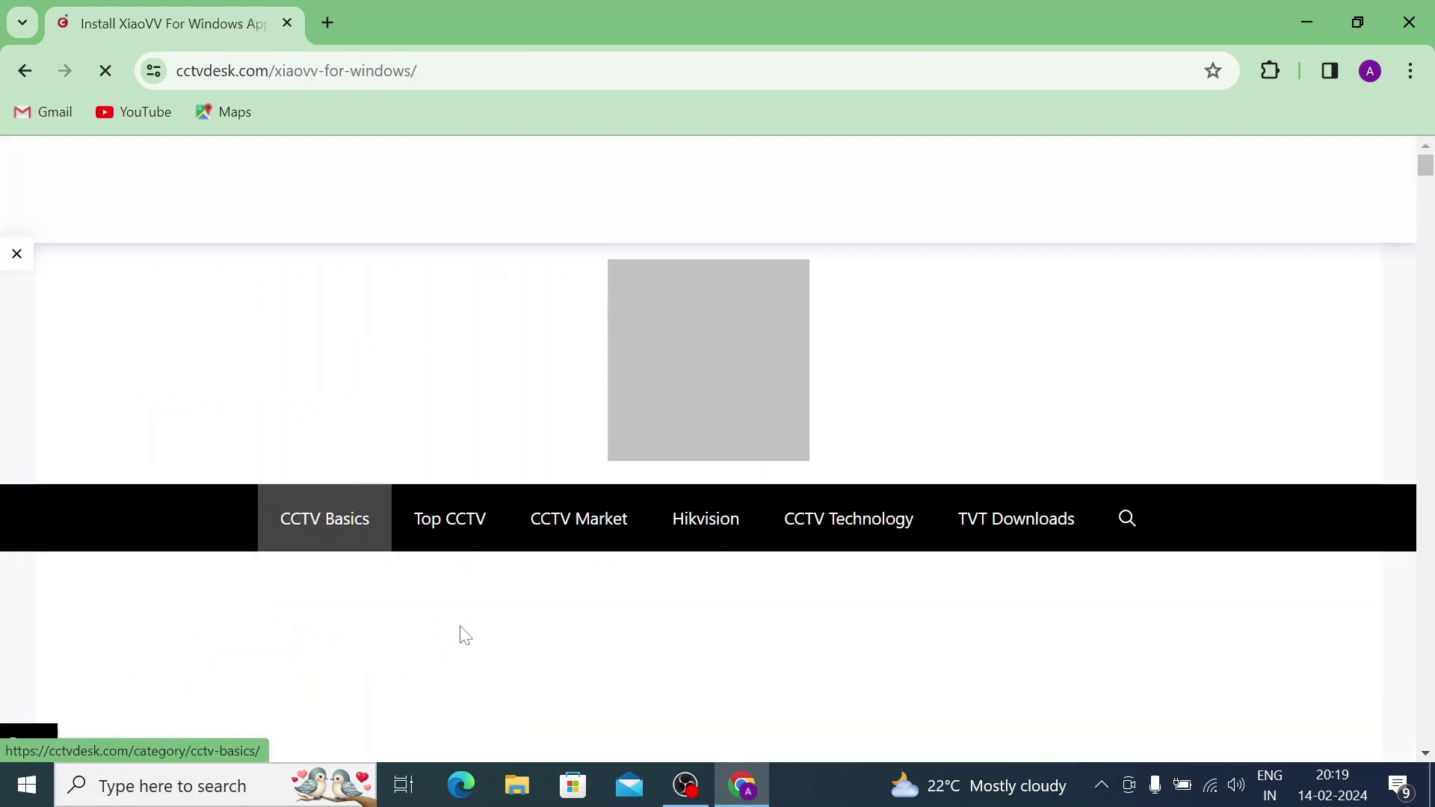
scroll(465, 635, "down", 7)
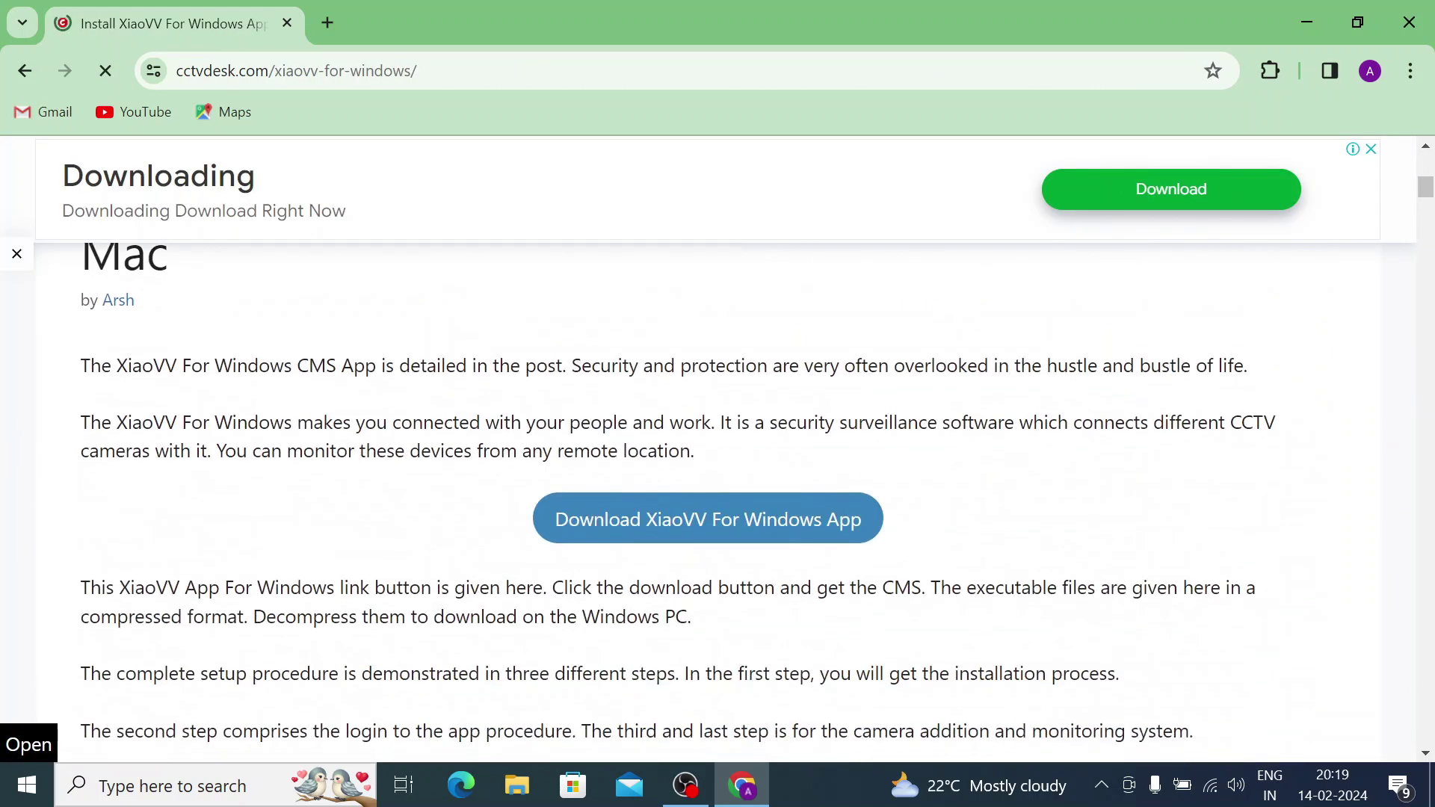
scroll(464, 634, "down", 6)
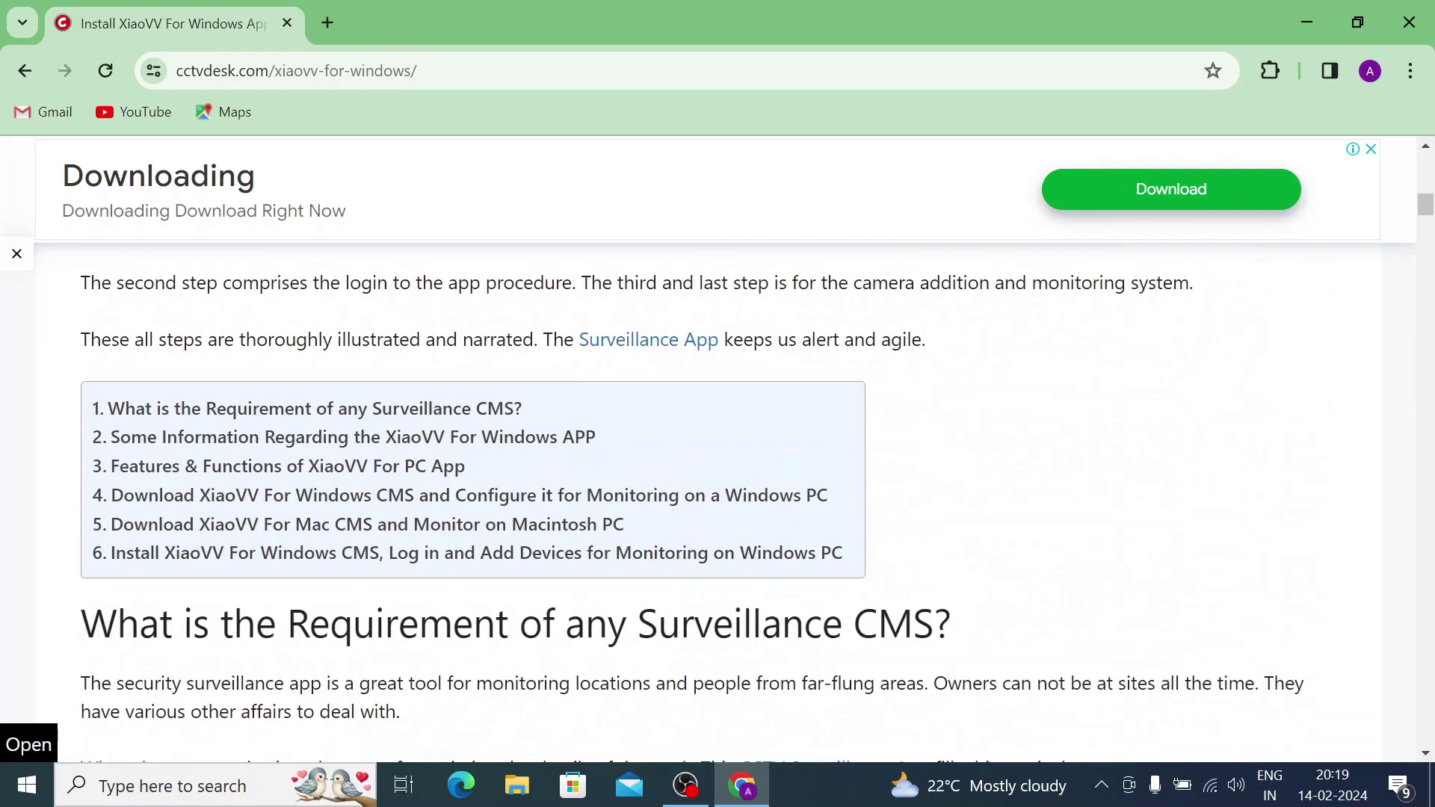
scroll(467, 632, "down", 20)
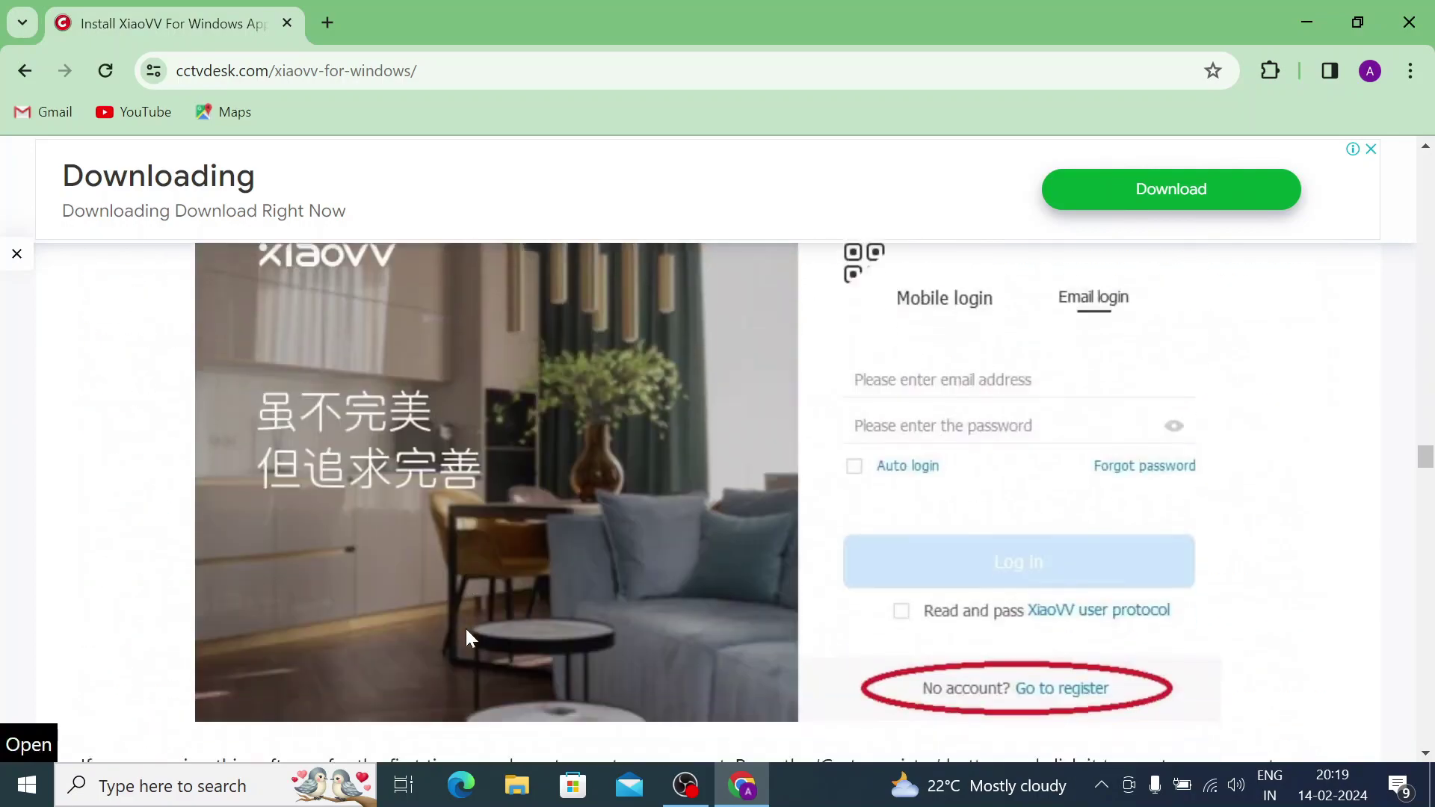
scroll(465, 629, "up", 15)
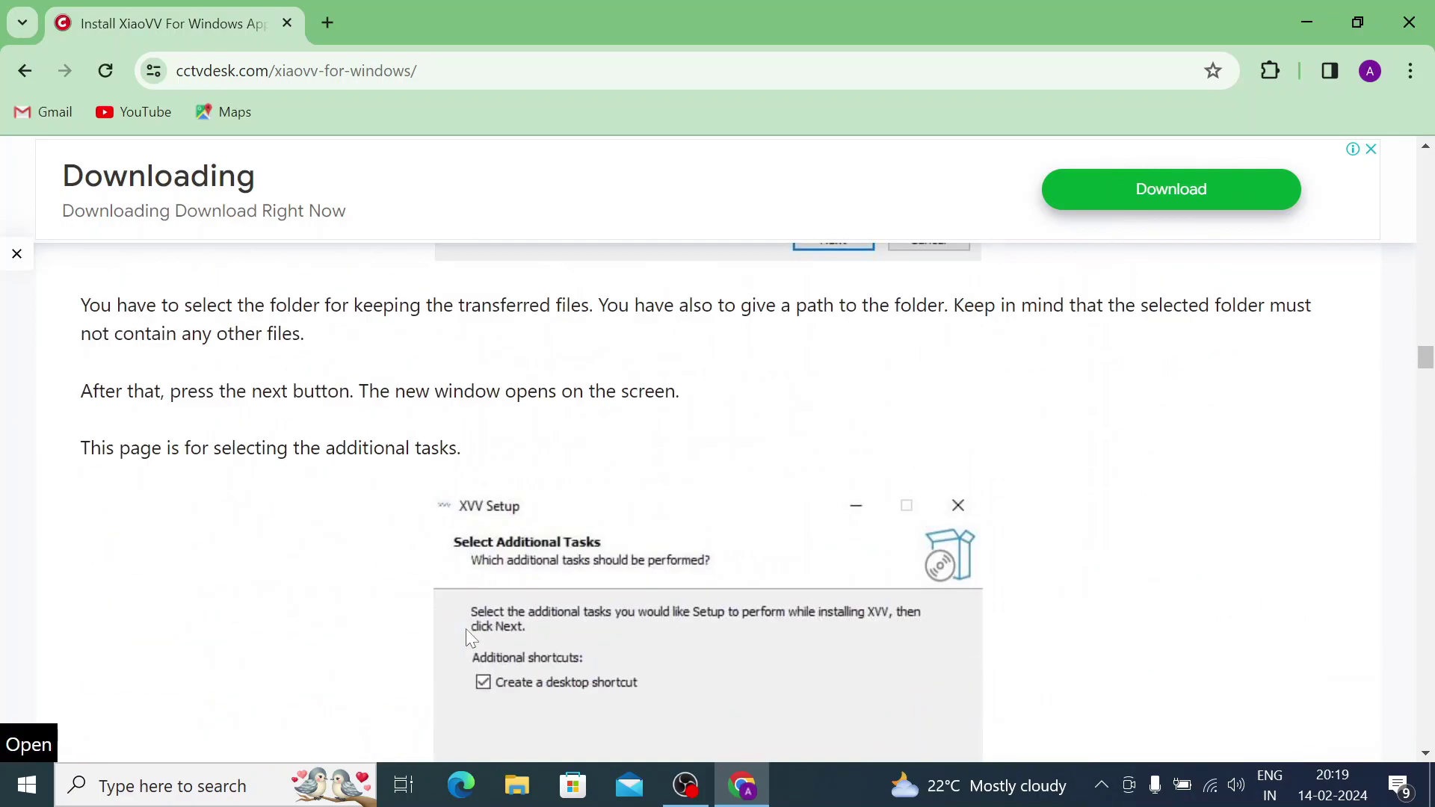
scroll(465, 630, "up", 15)
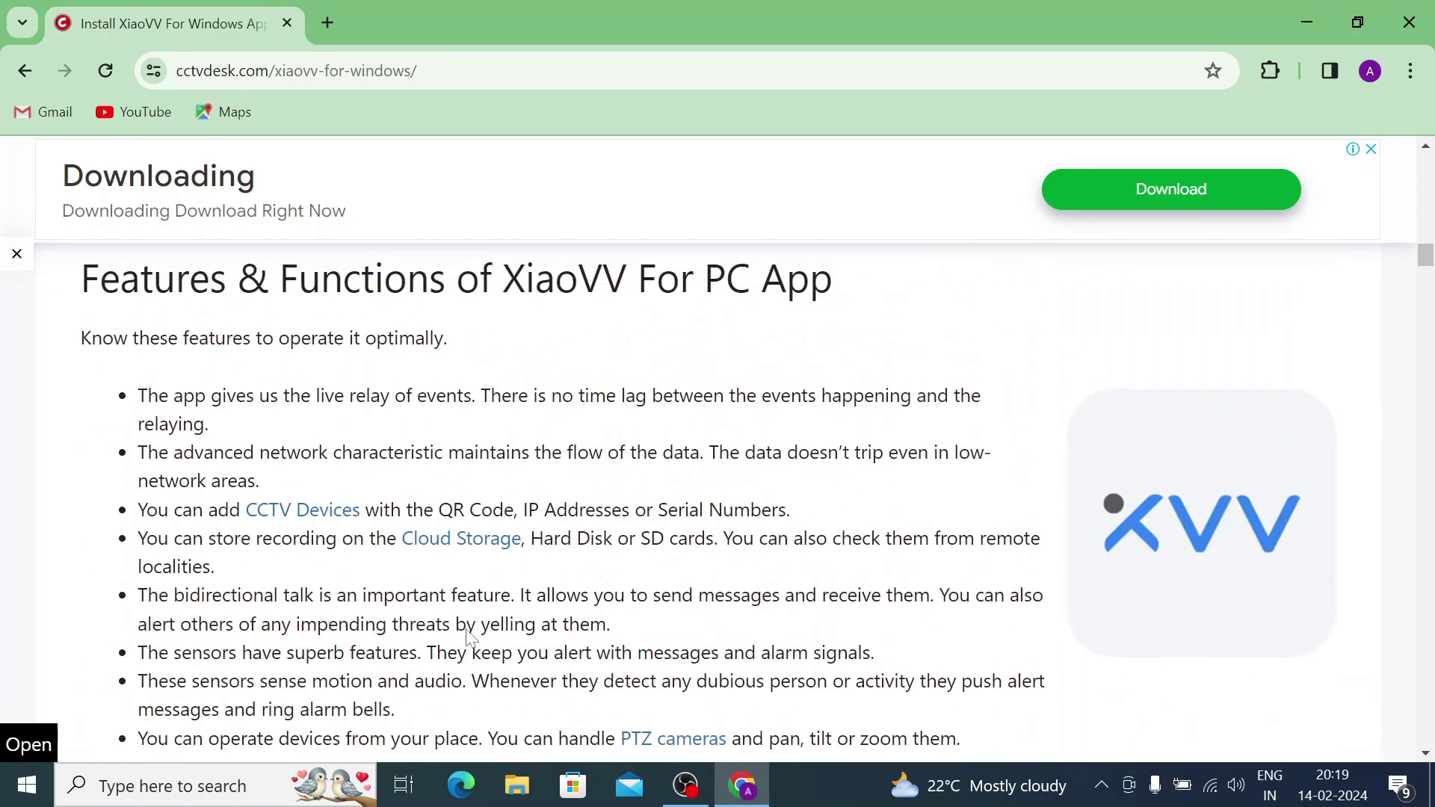
scroll(468, 637, "up", 15)
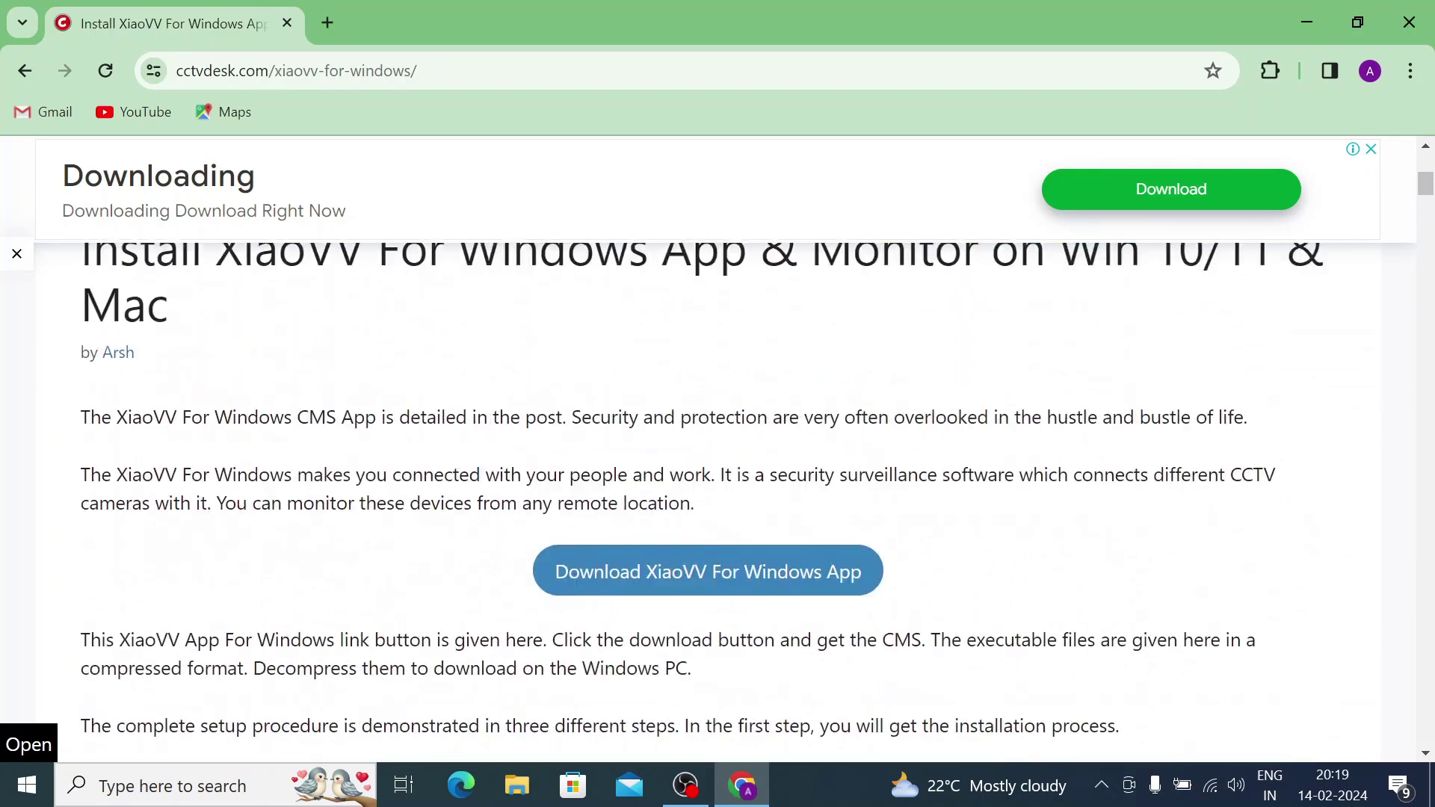
scroll(710, 583, "down", 2)
scroll(710, 583, "up", 1)
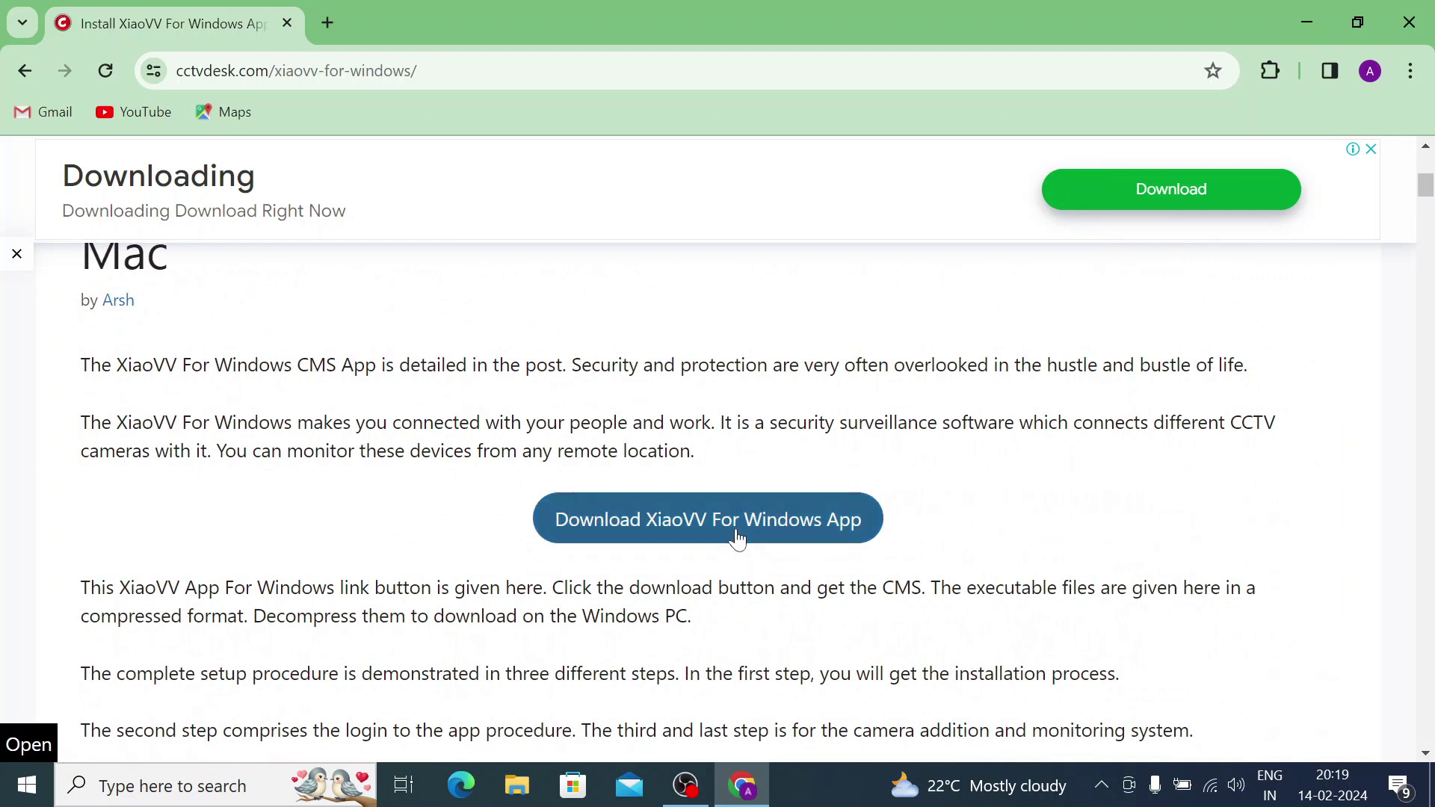
Download XVV.1.0.0.zip from the File Download page and confirm the 51.0 MB download finished.
left_click(737, 535)
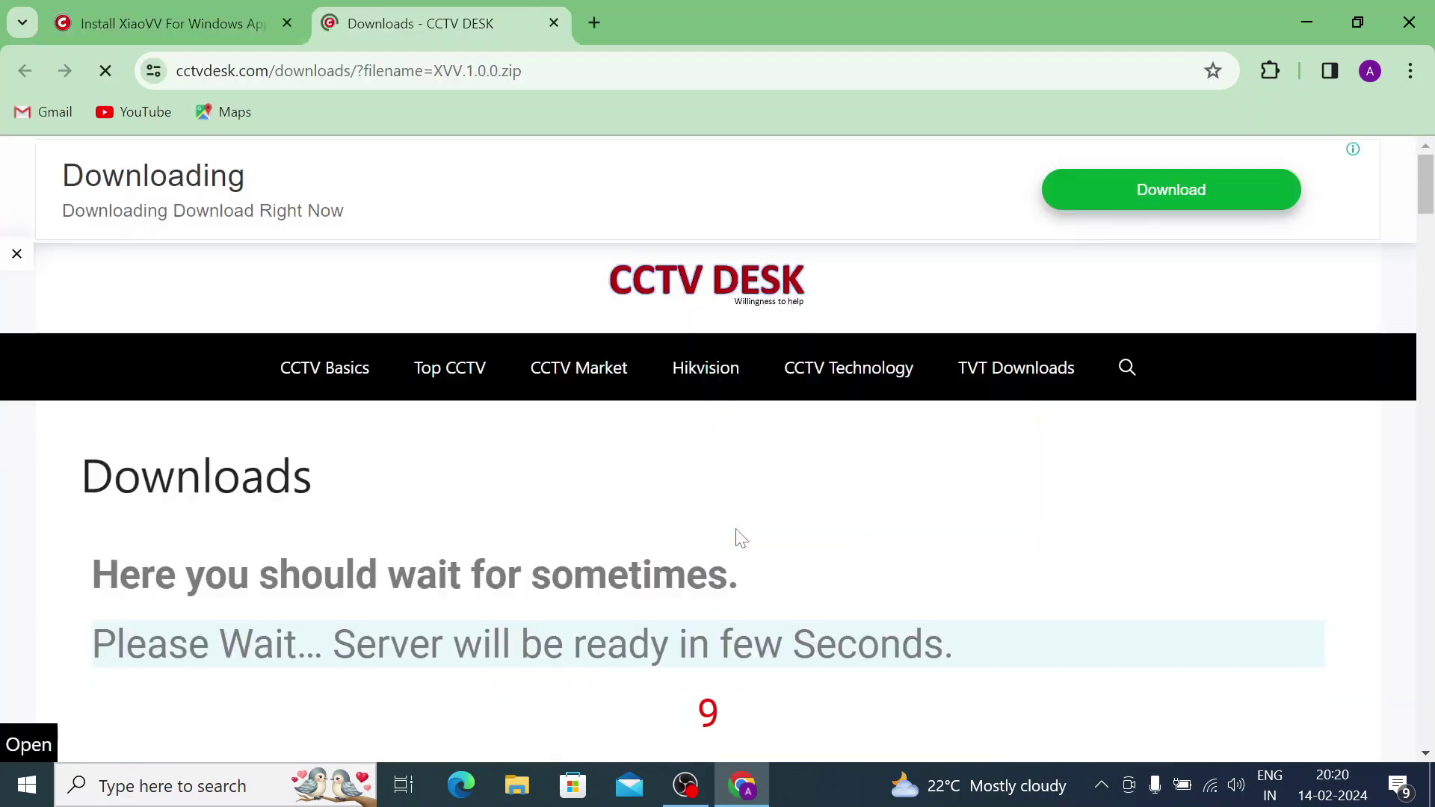
scroll(737, 535, "down", 3)
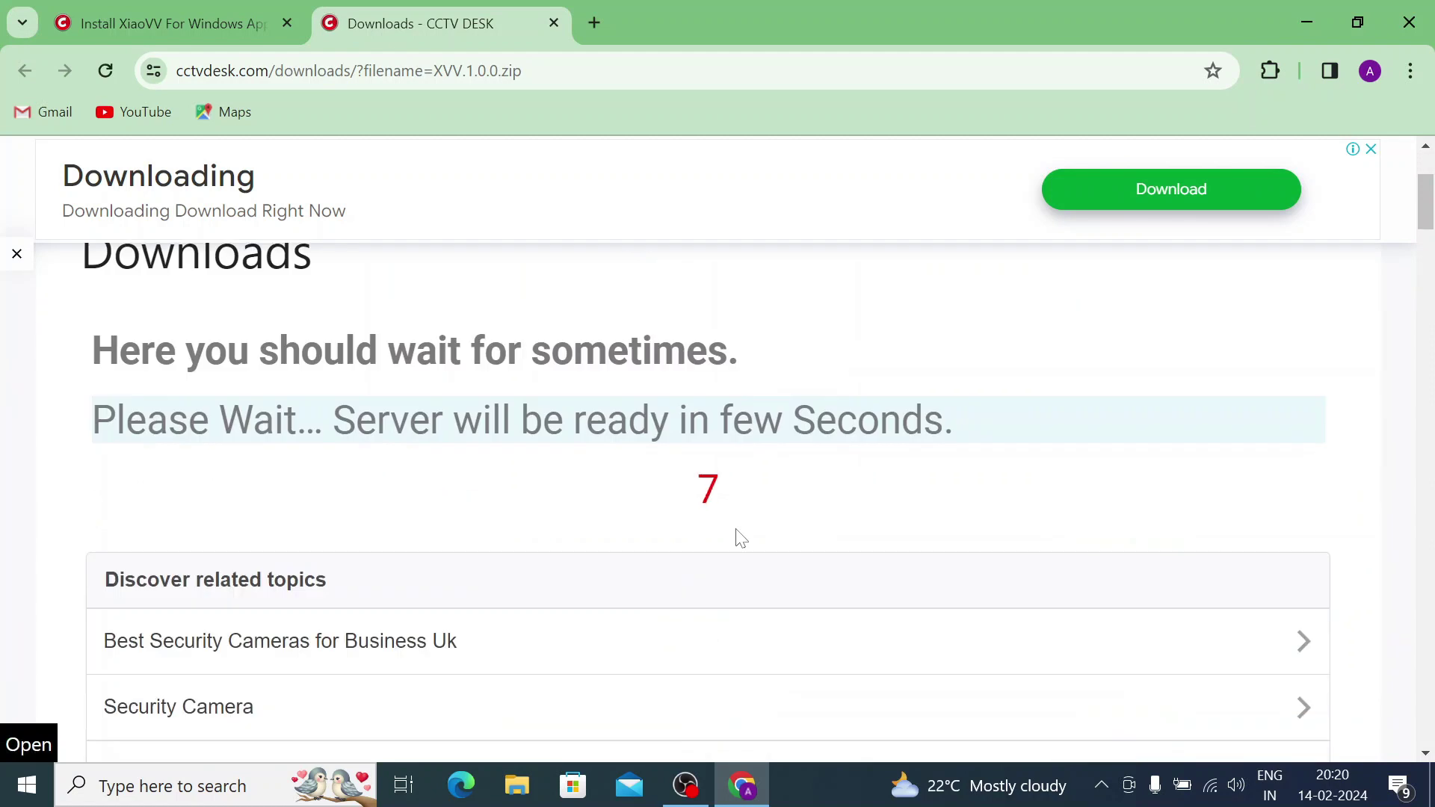
scroll(740, 537, "up", 1)
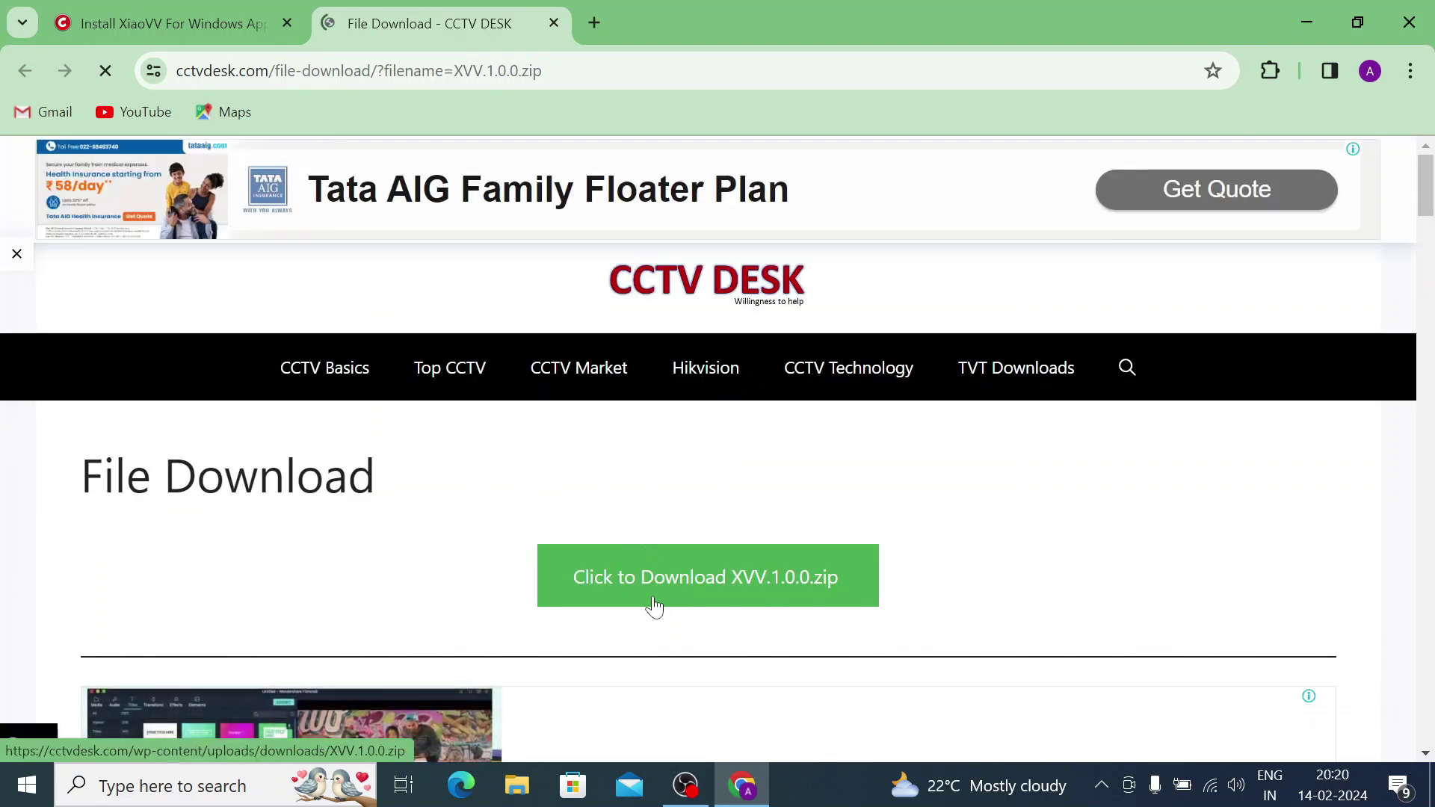
left_click(666, 582)
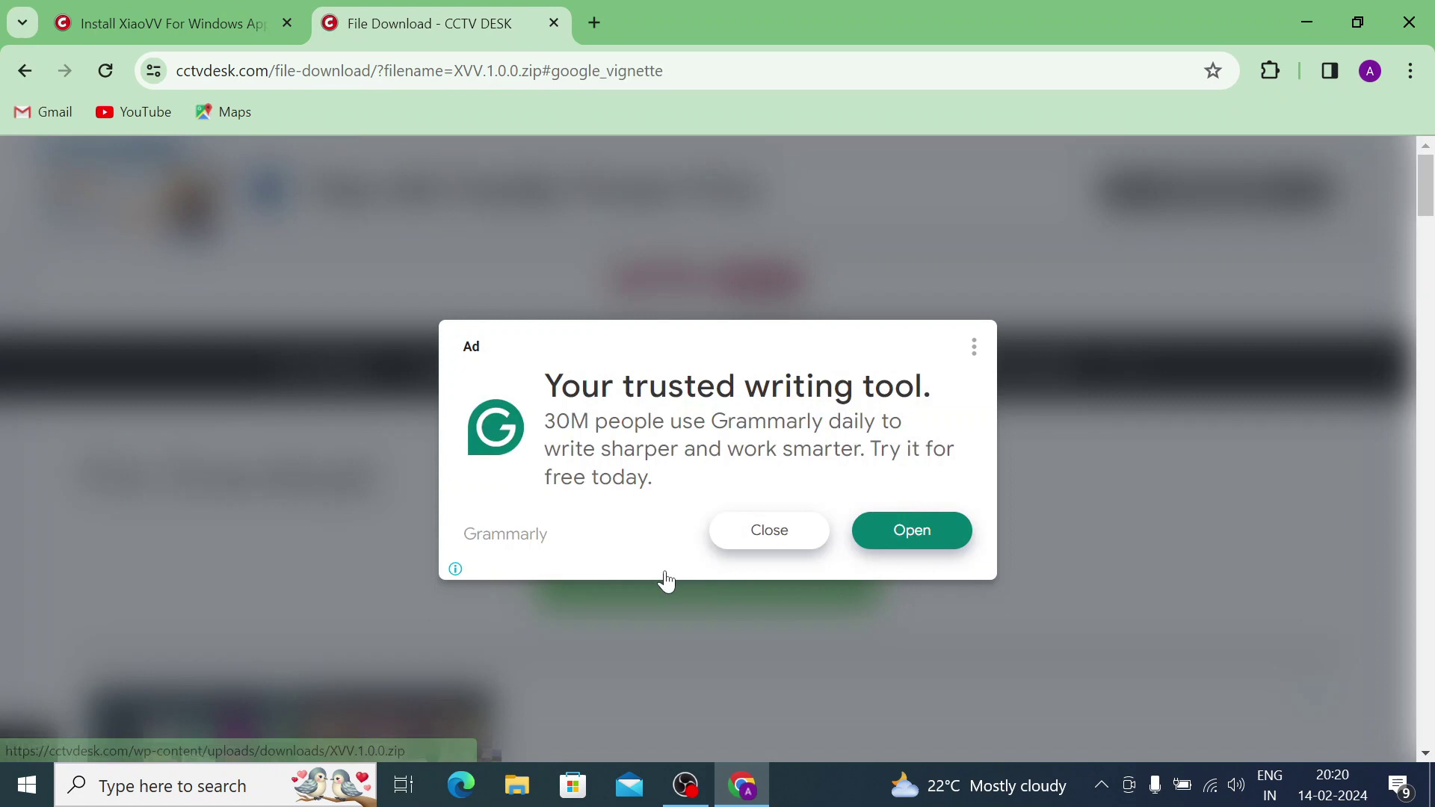
left_click(745, 539)
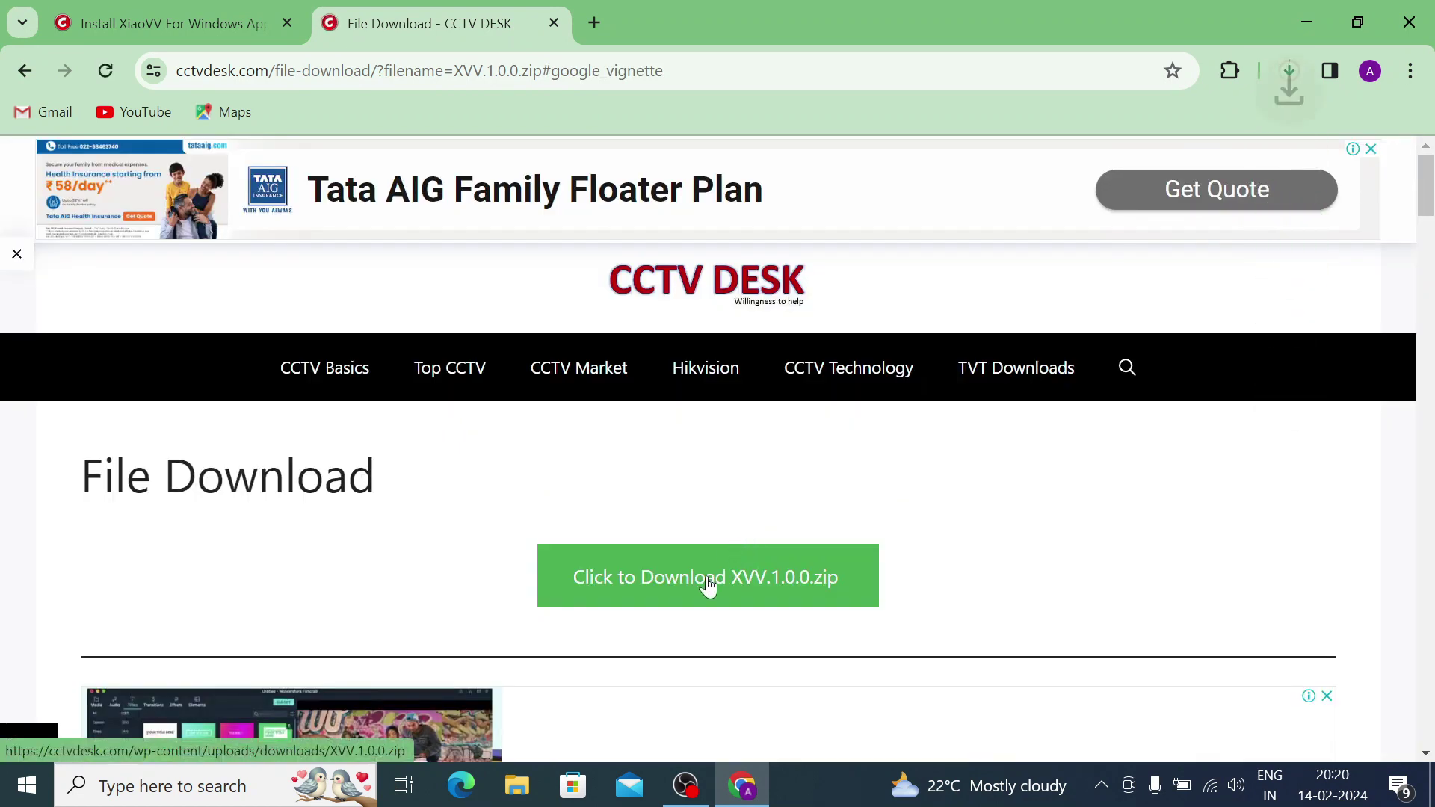
left_click(1287, 70)
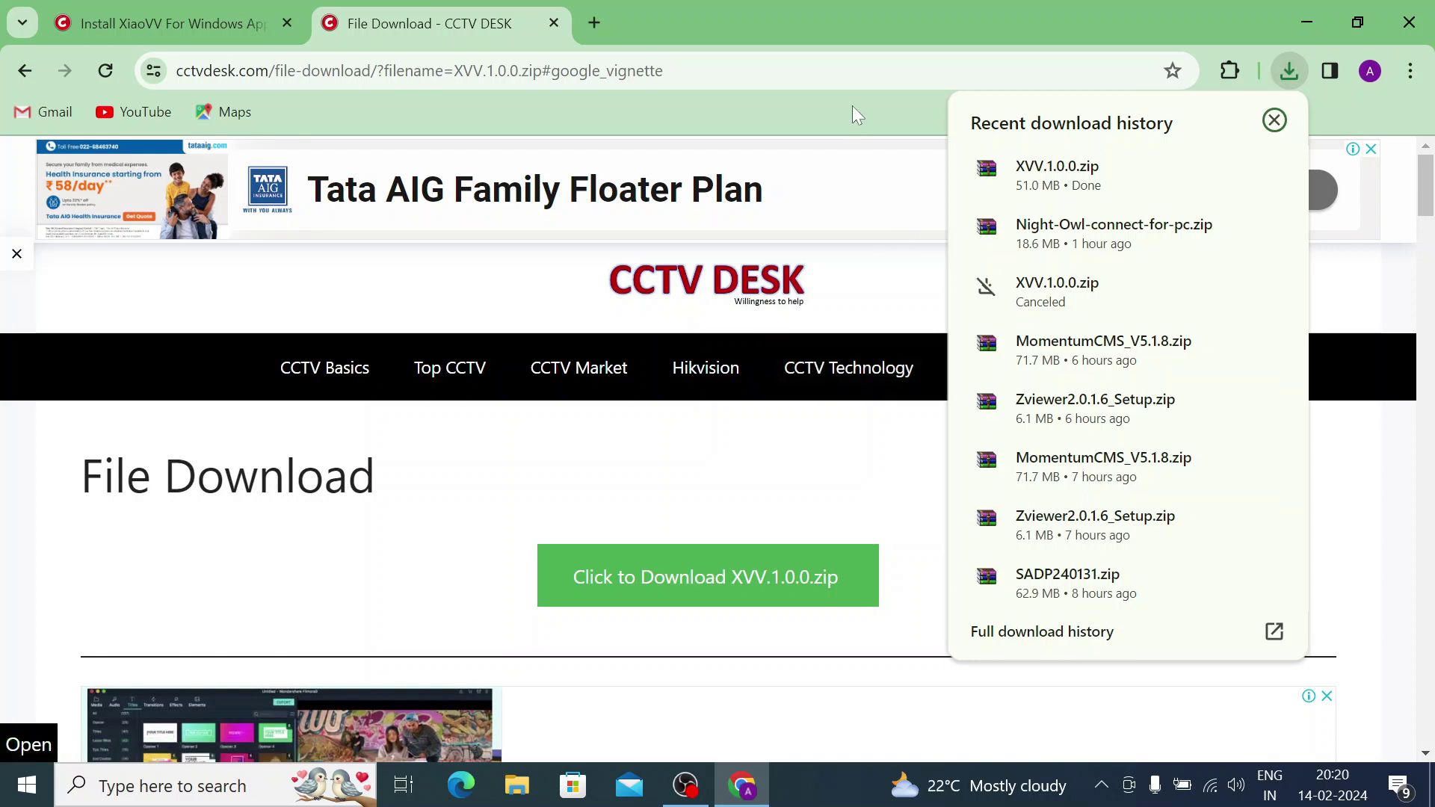
Extract the downloaded XVV.1.0.0.zip into an XVV.1.0.0 folder and open that folder.
mouse_move(1080, 180)
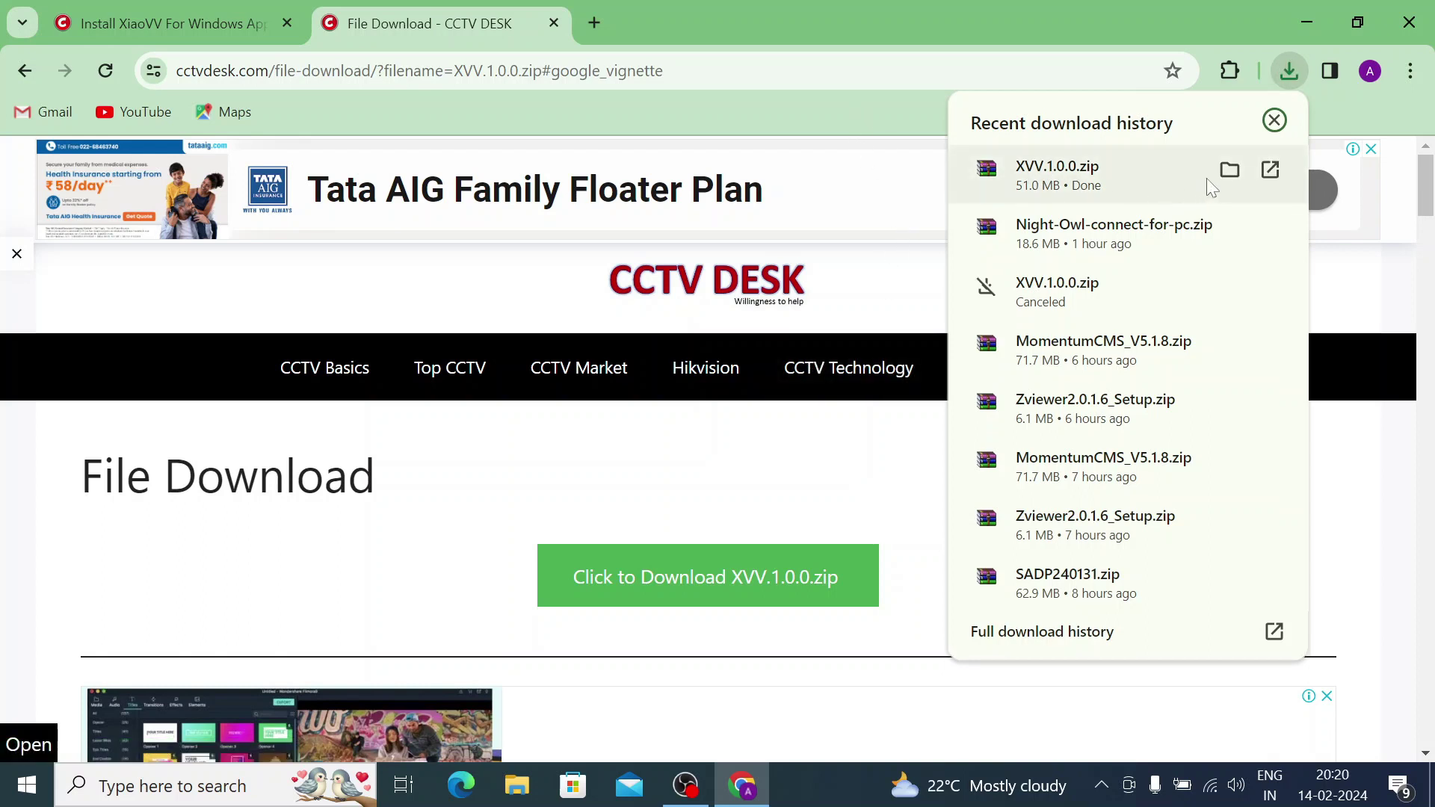
left_click(1237, 166)
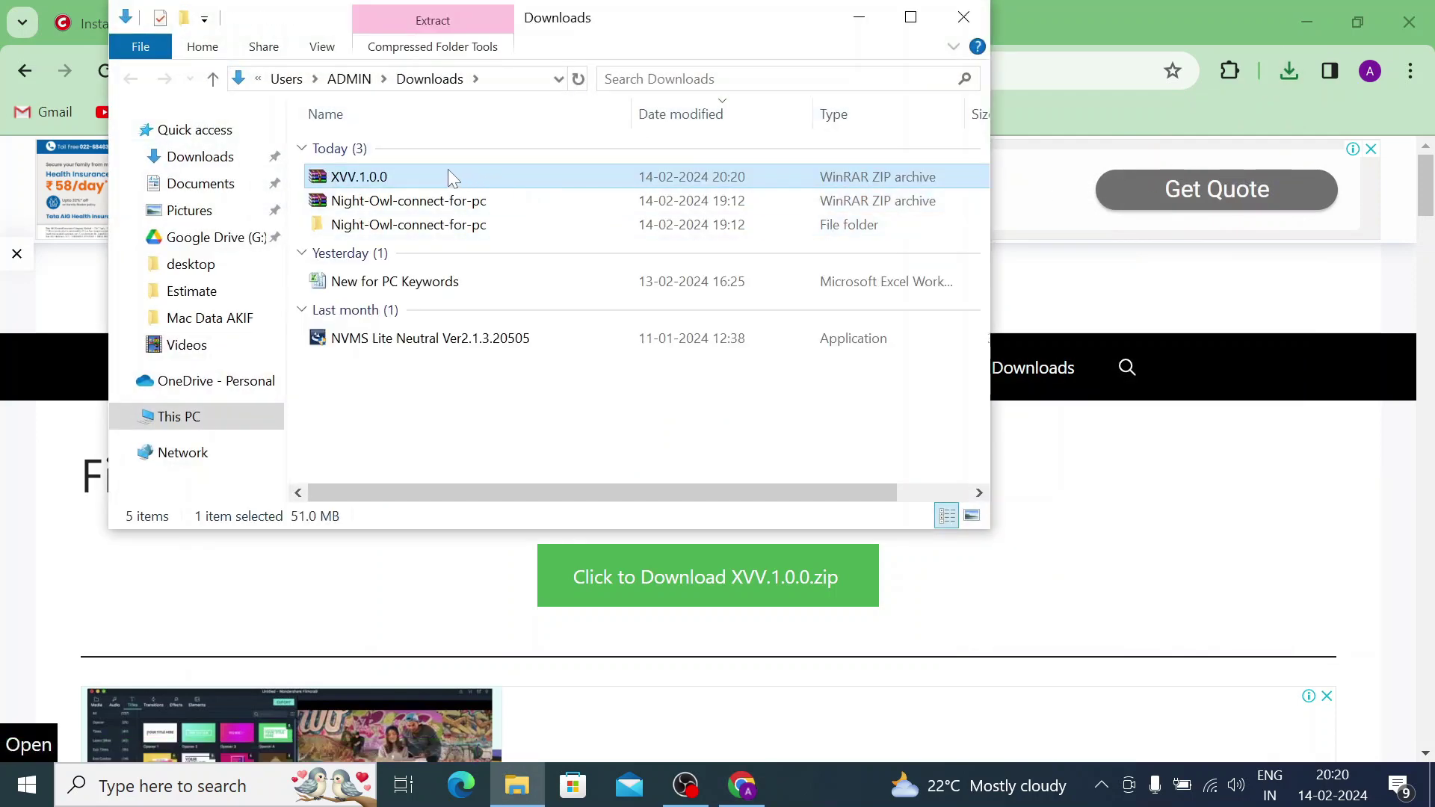
mouse_move(386, 169)
right_click(352, 178)
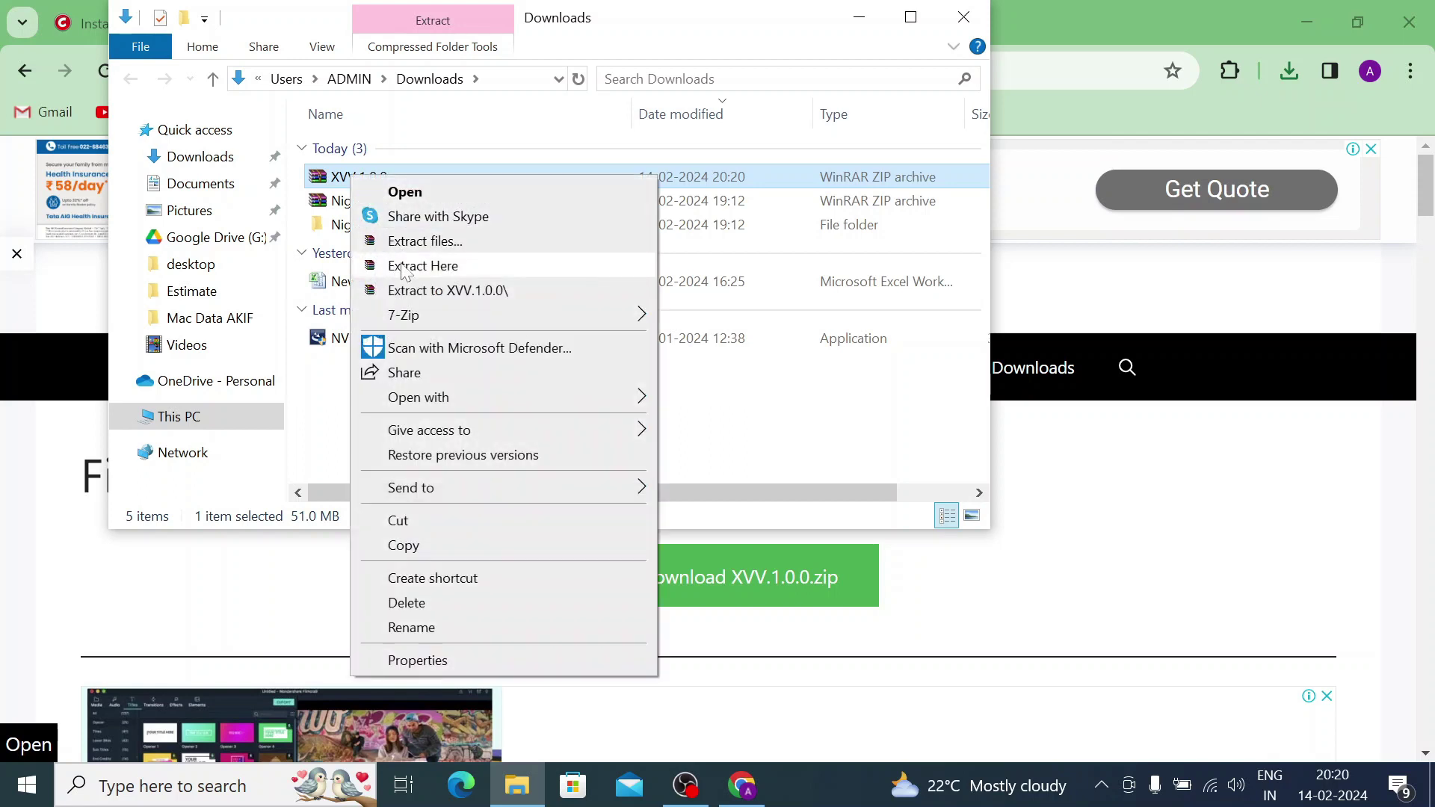
left_click(419, 291)
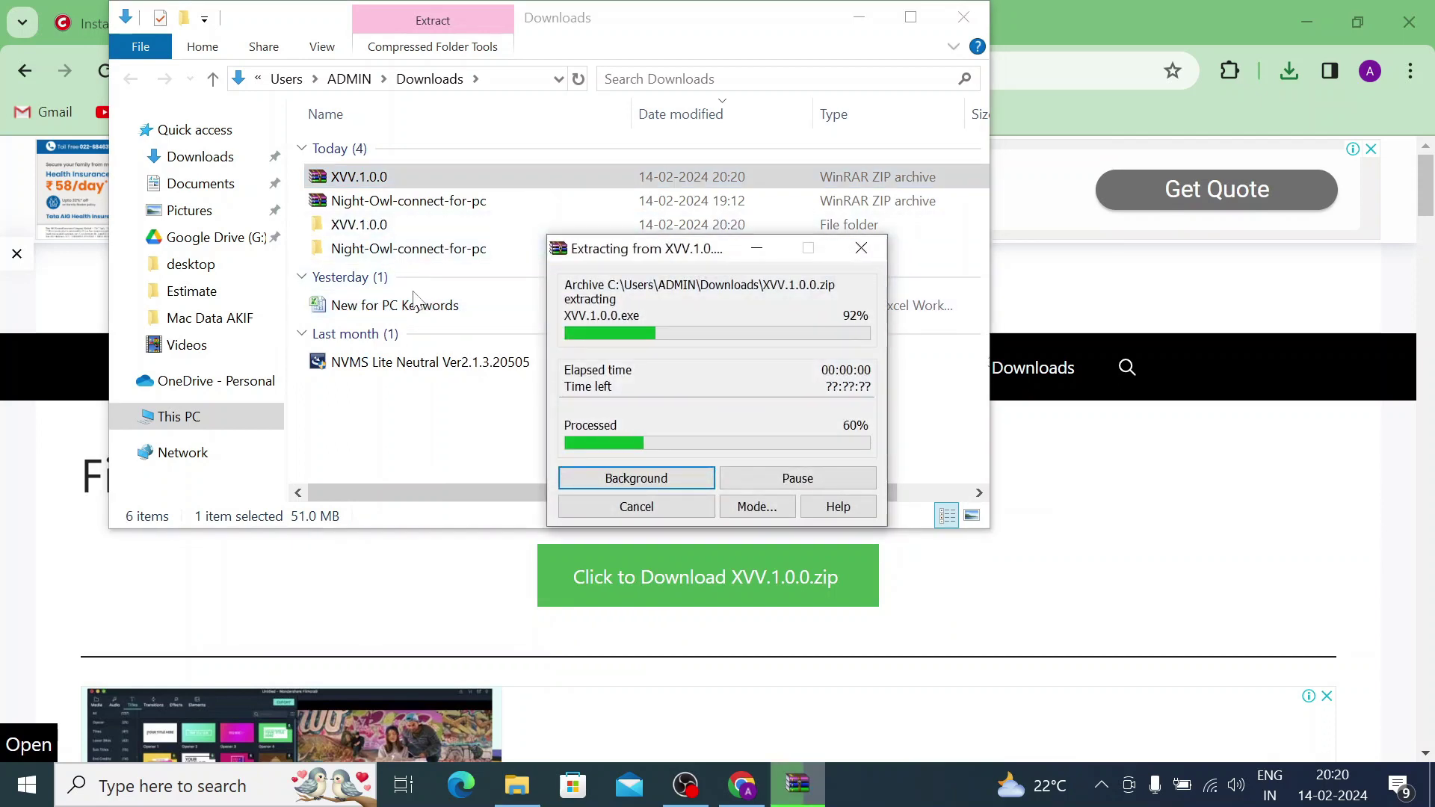
double_click(387, 225)
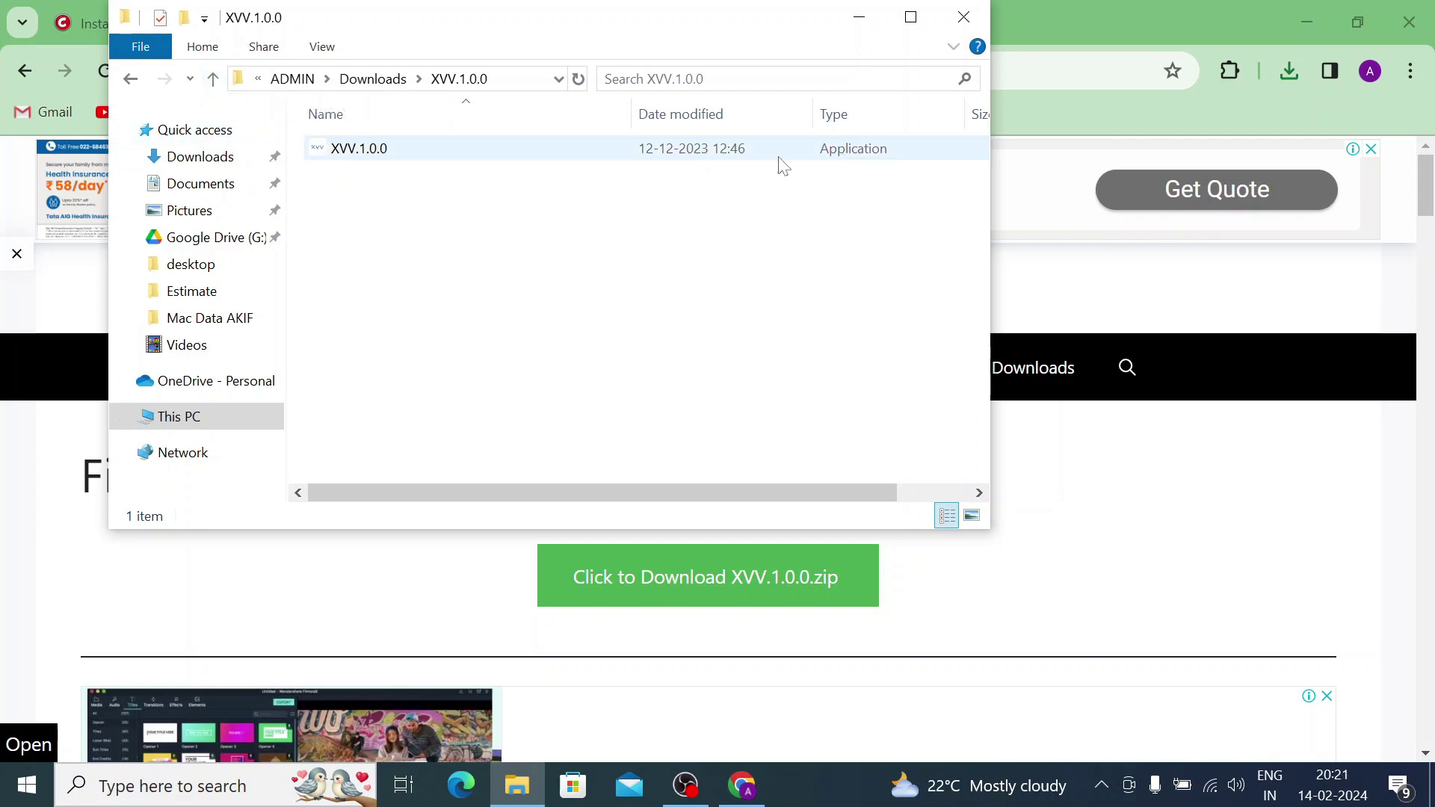
Run the XVV.1.0.0 installer as administrator with English as the setup language.
double_click(358, 149)
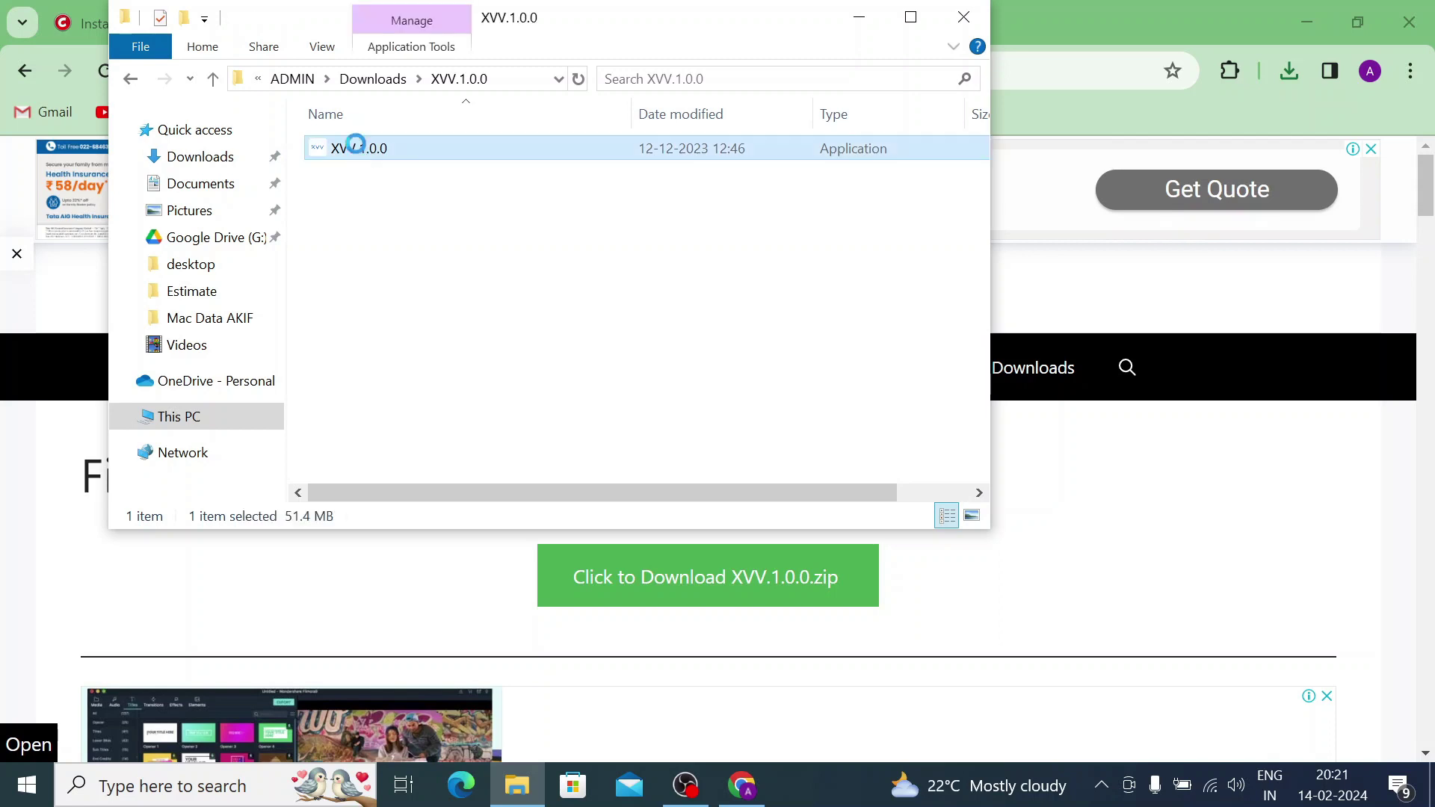
right_click(356, 145)
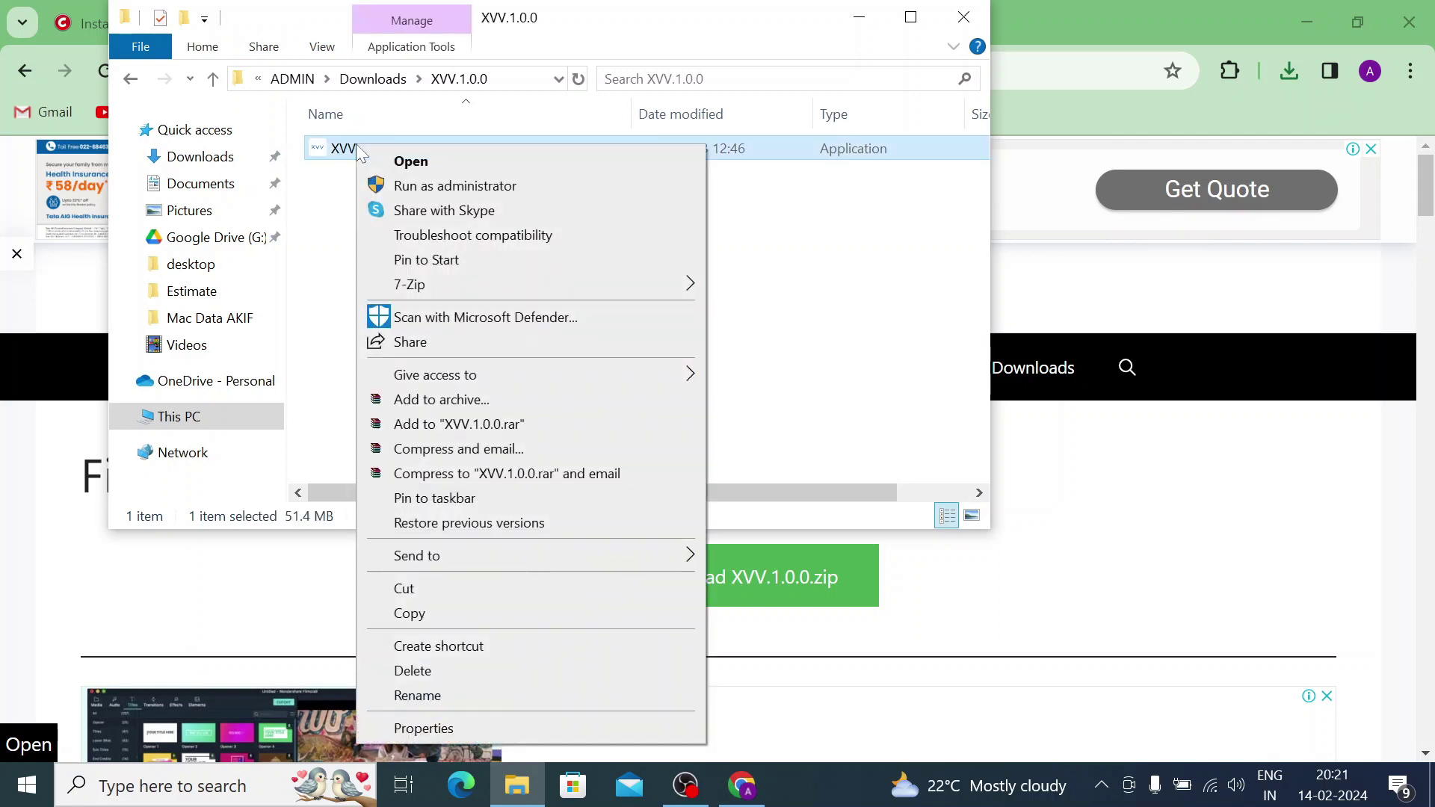
left_click(411, 187)
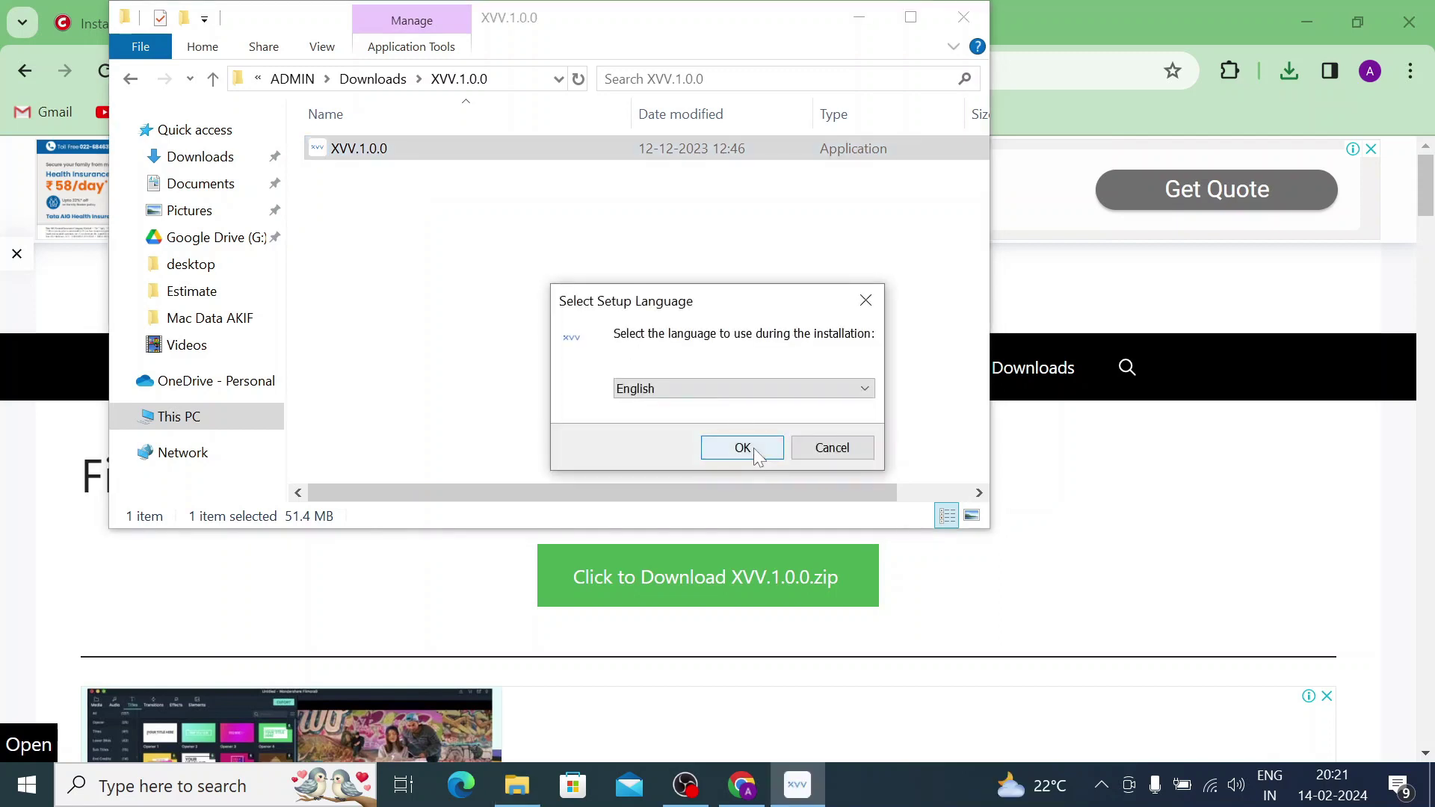
left_click(743, 447)
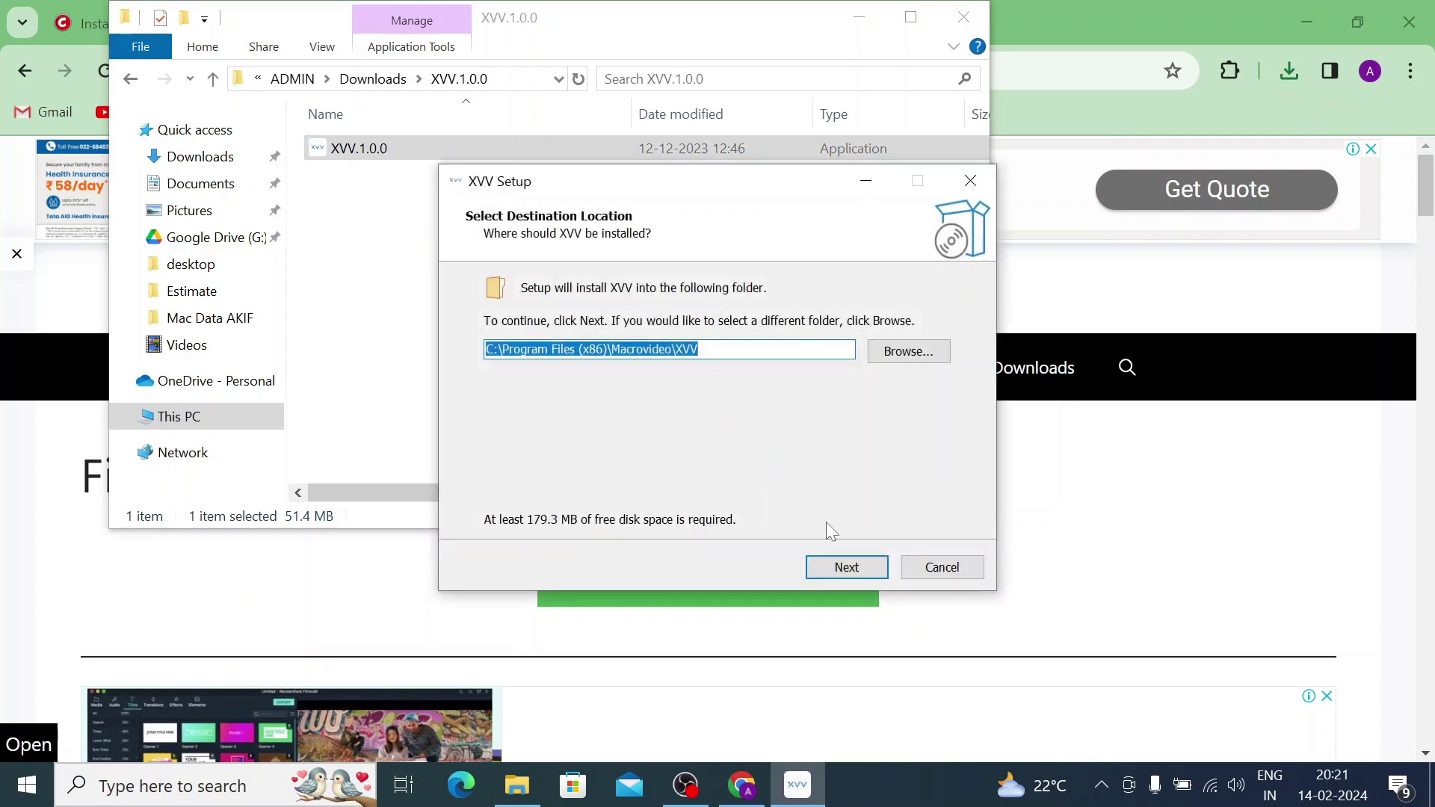
Install XVV in the default folder with a desktop shortcut, launch it, and minimize Explorer and Chrome.
left_click(843, 567)
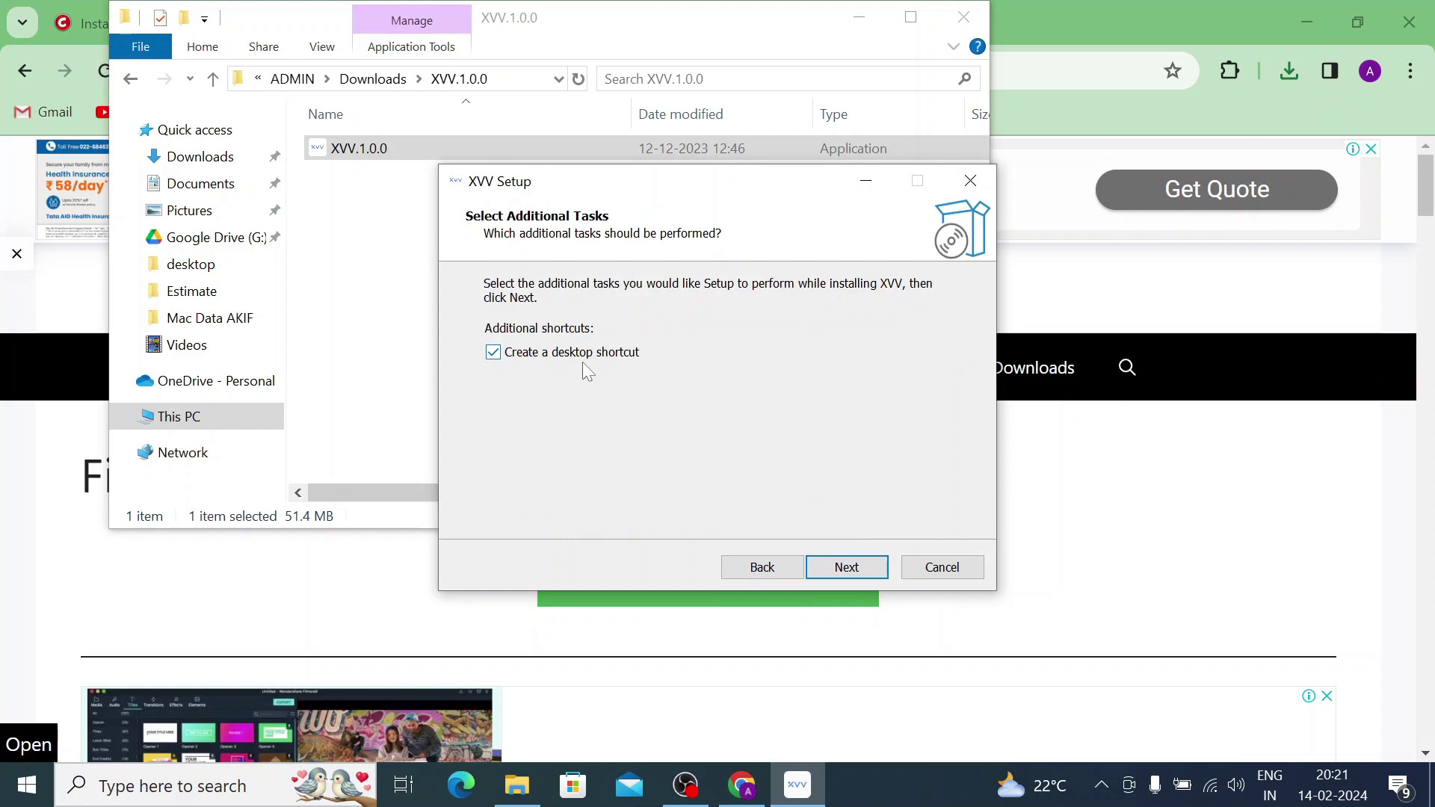
left_click(861, 570)
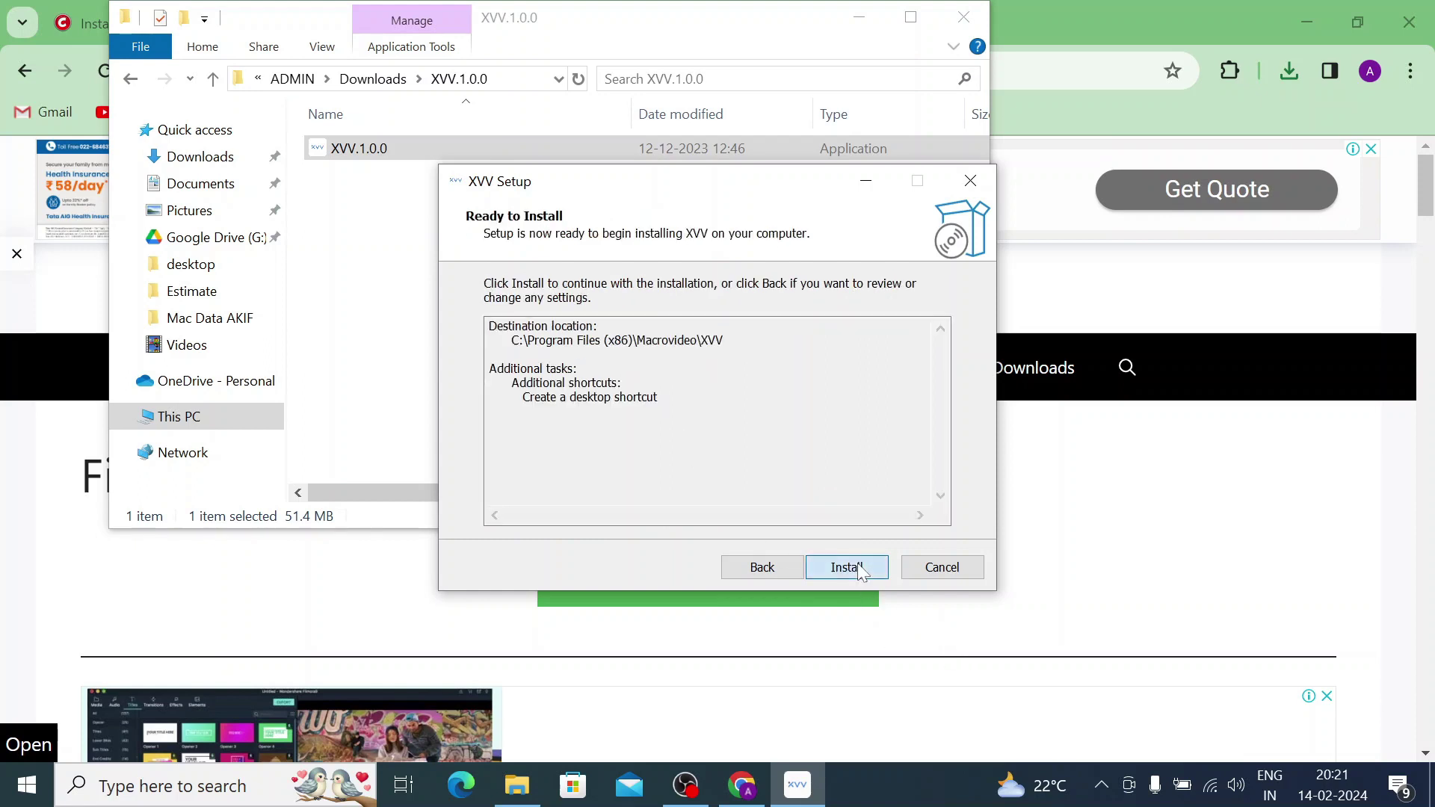
left_click(860, 569)
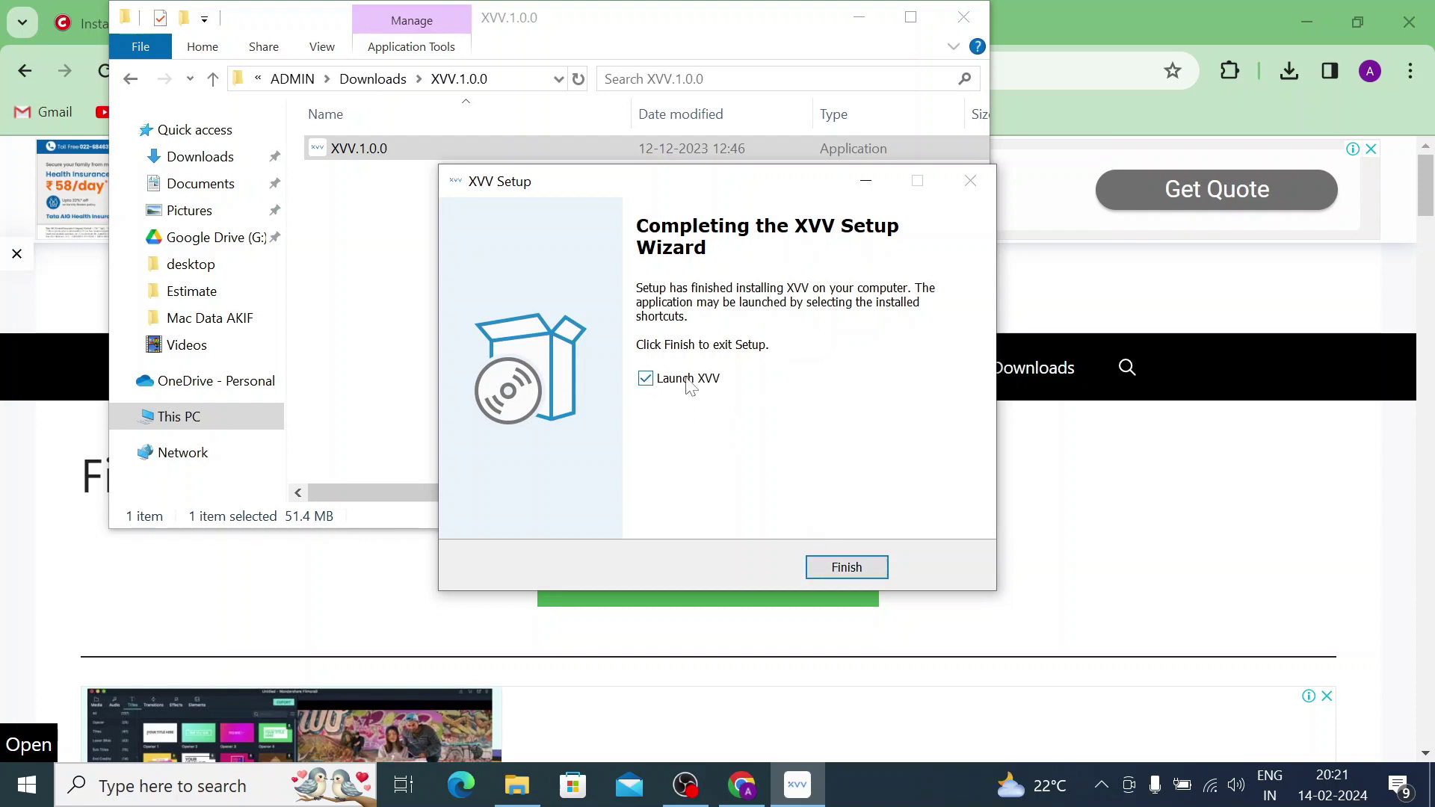
left_click(840, 567)
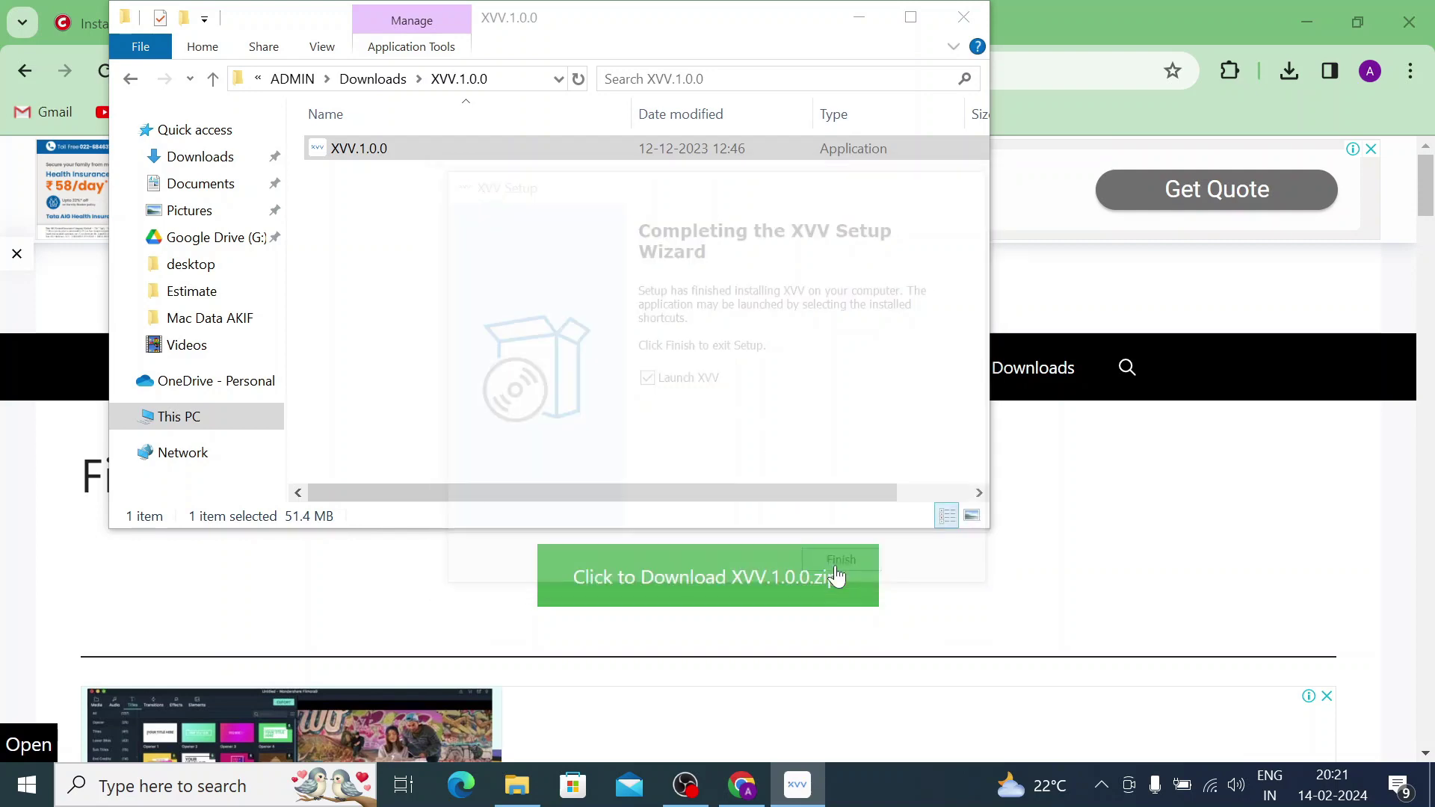
left_click(860, 17)
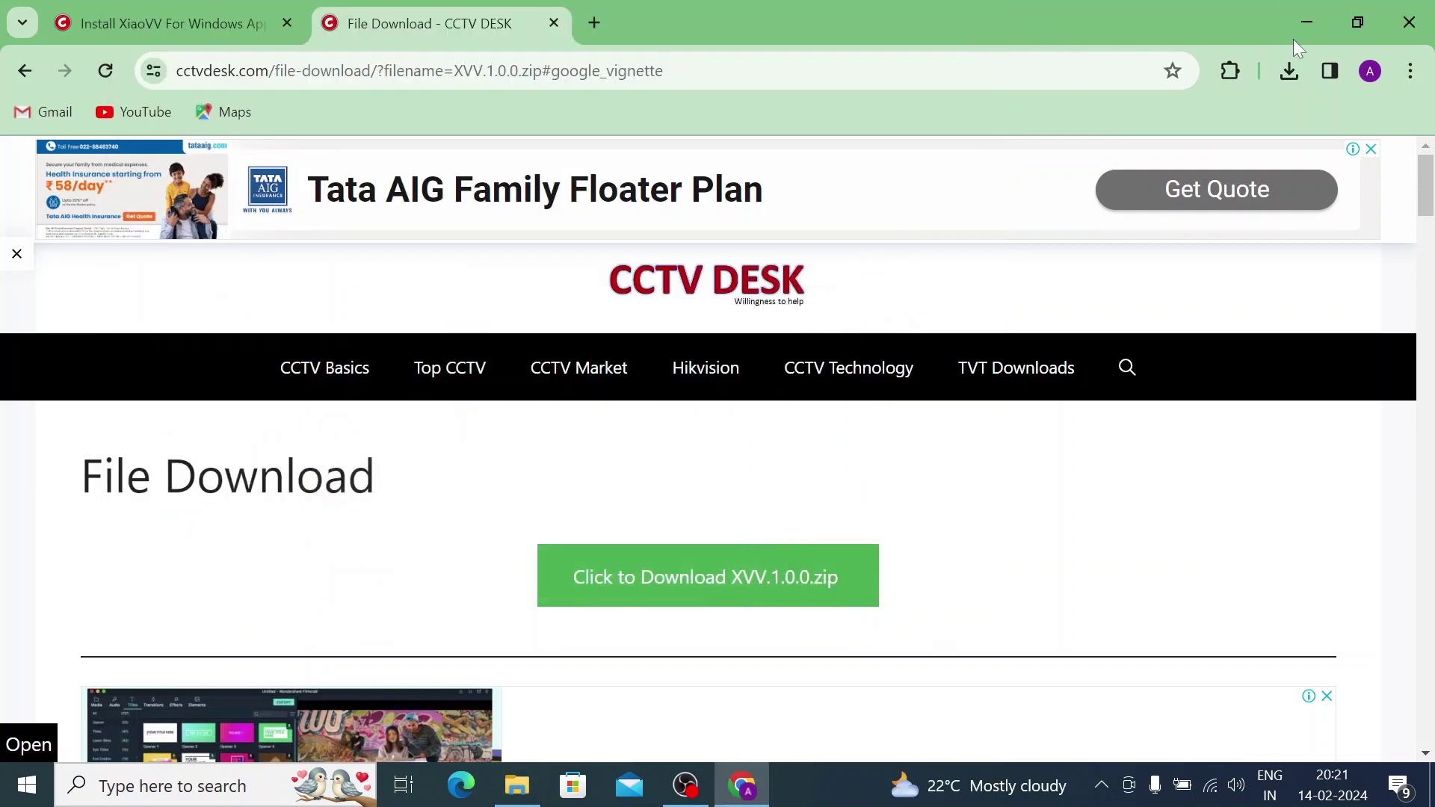
left_click(1308, 21)
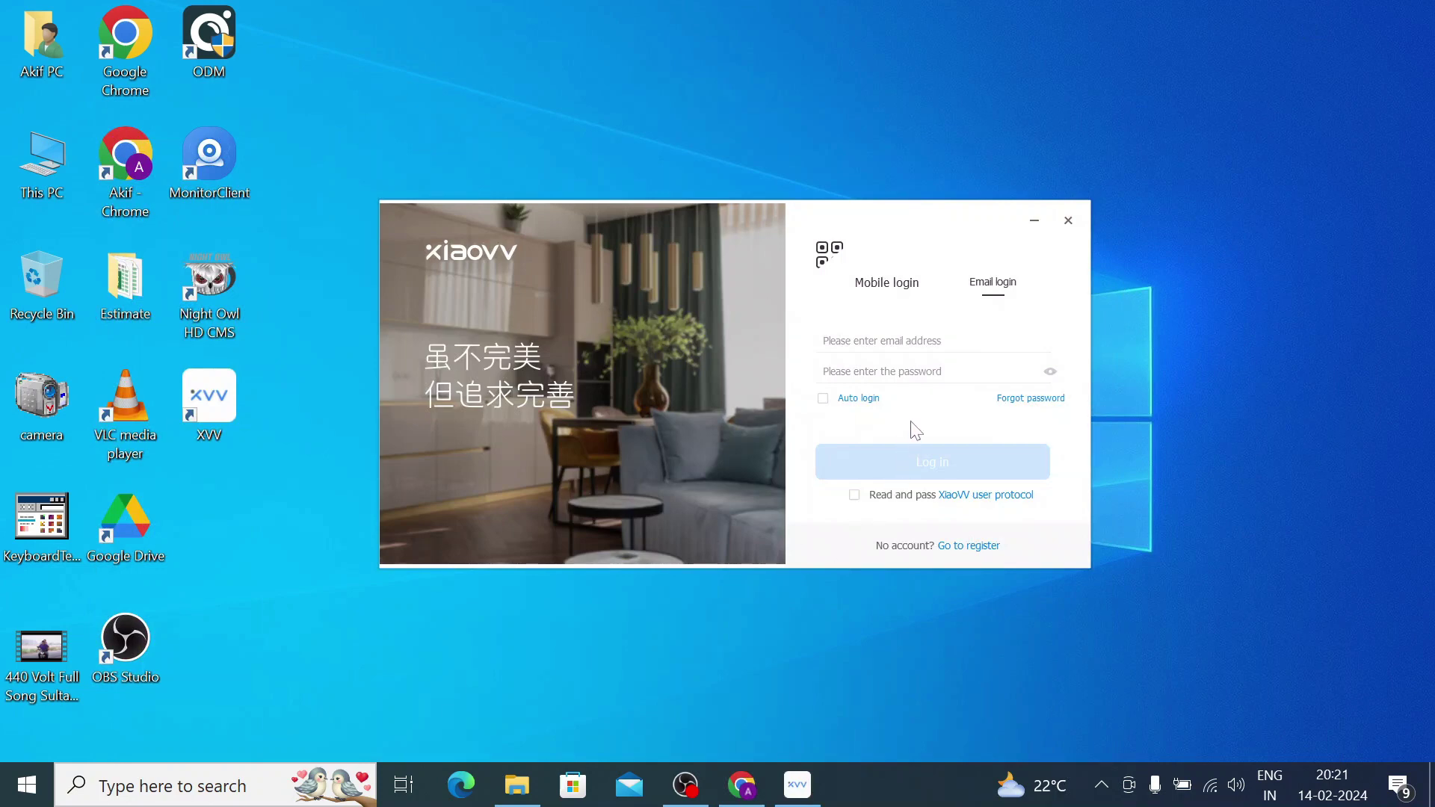
Fill in a Gmail address and a password with region Asia, request a verification code, then close the window.
left_click(964, 553)
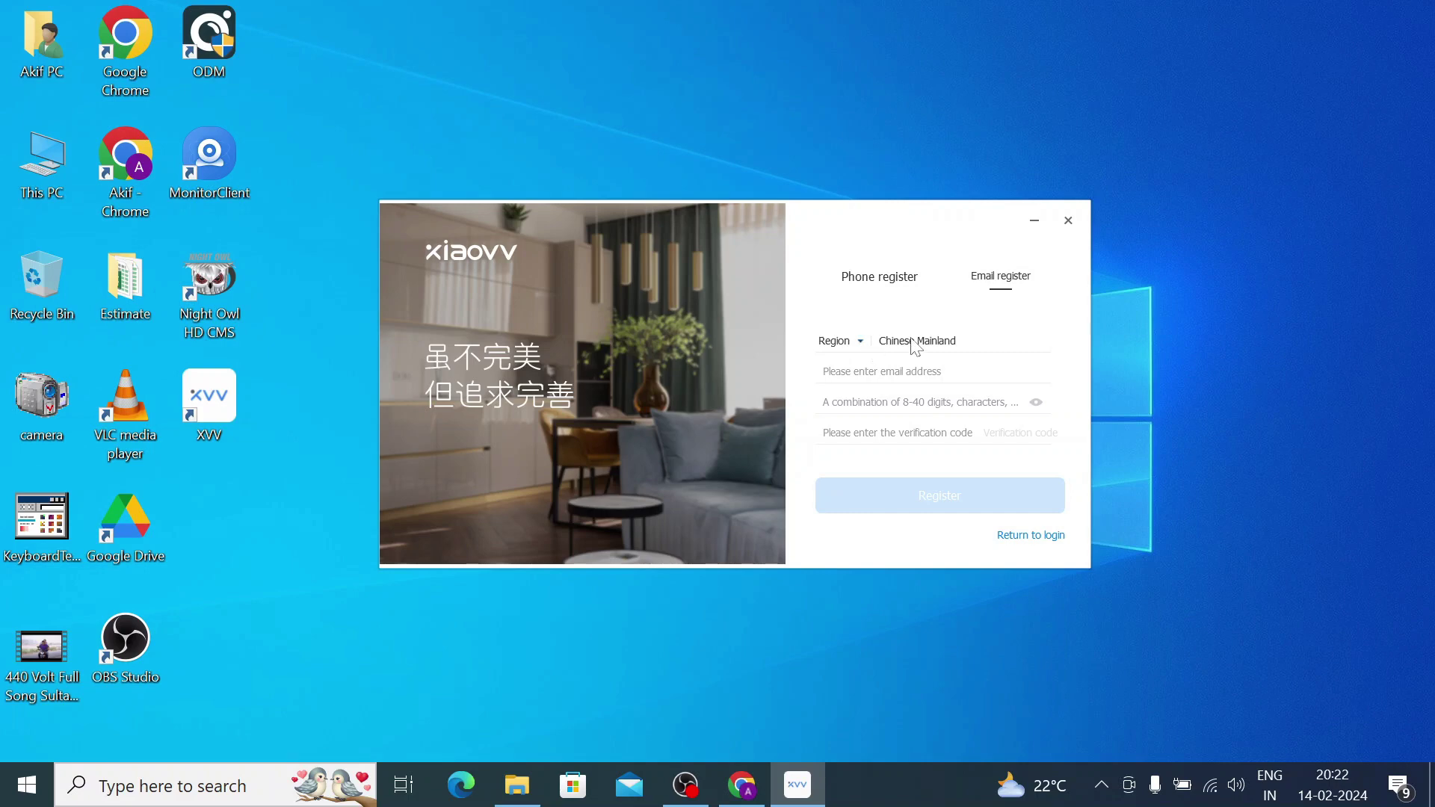
left_click(840, 342)
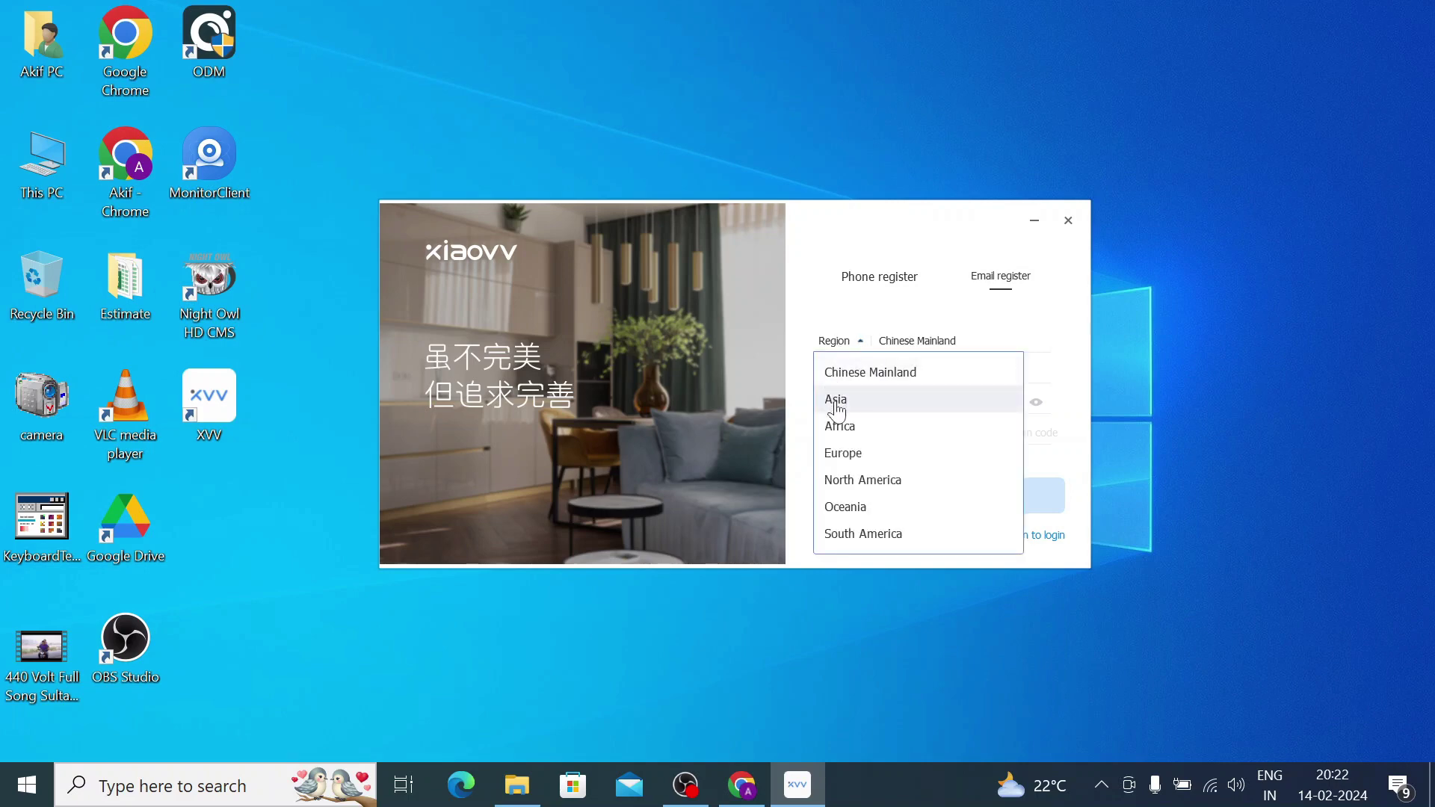
left_click(837, 402)
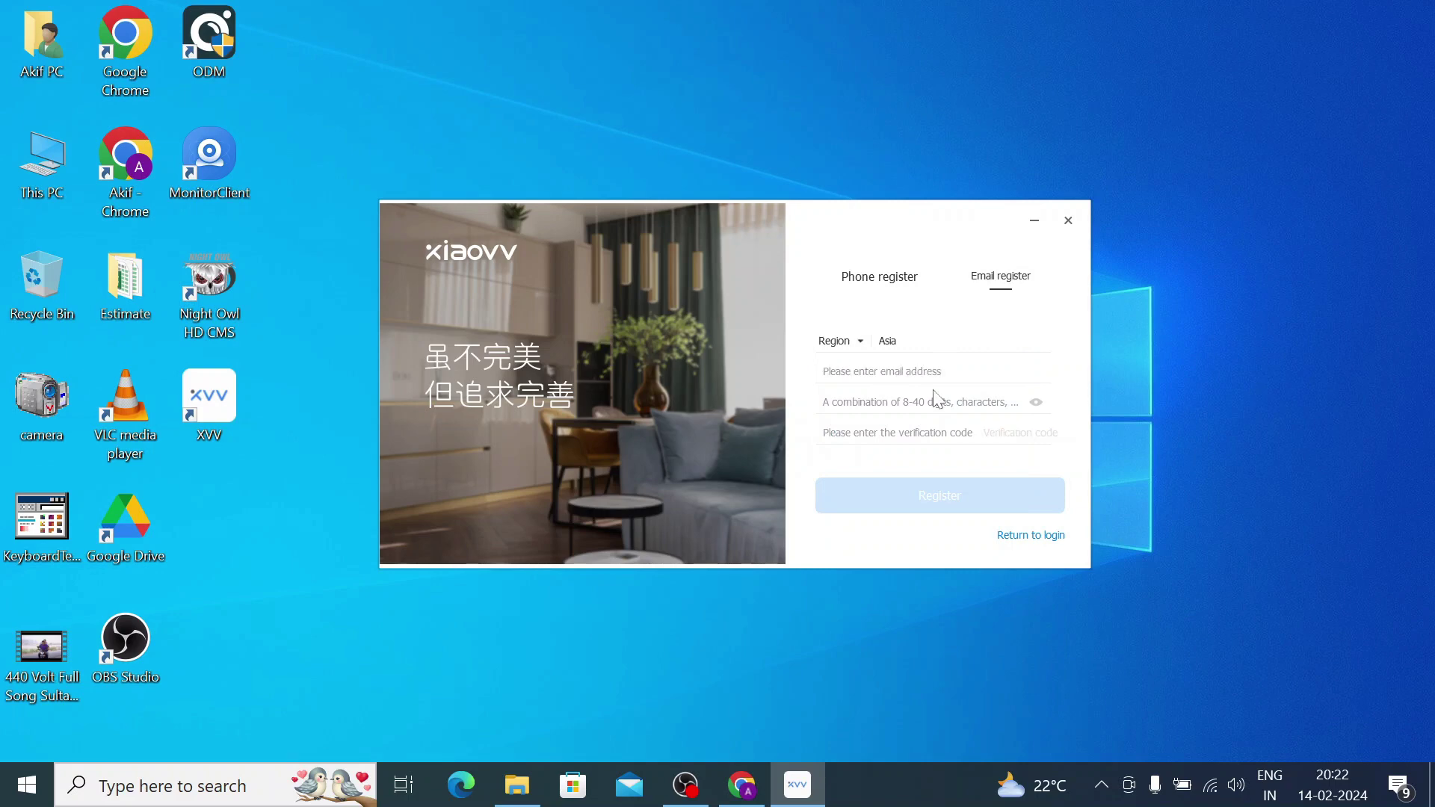
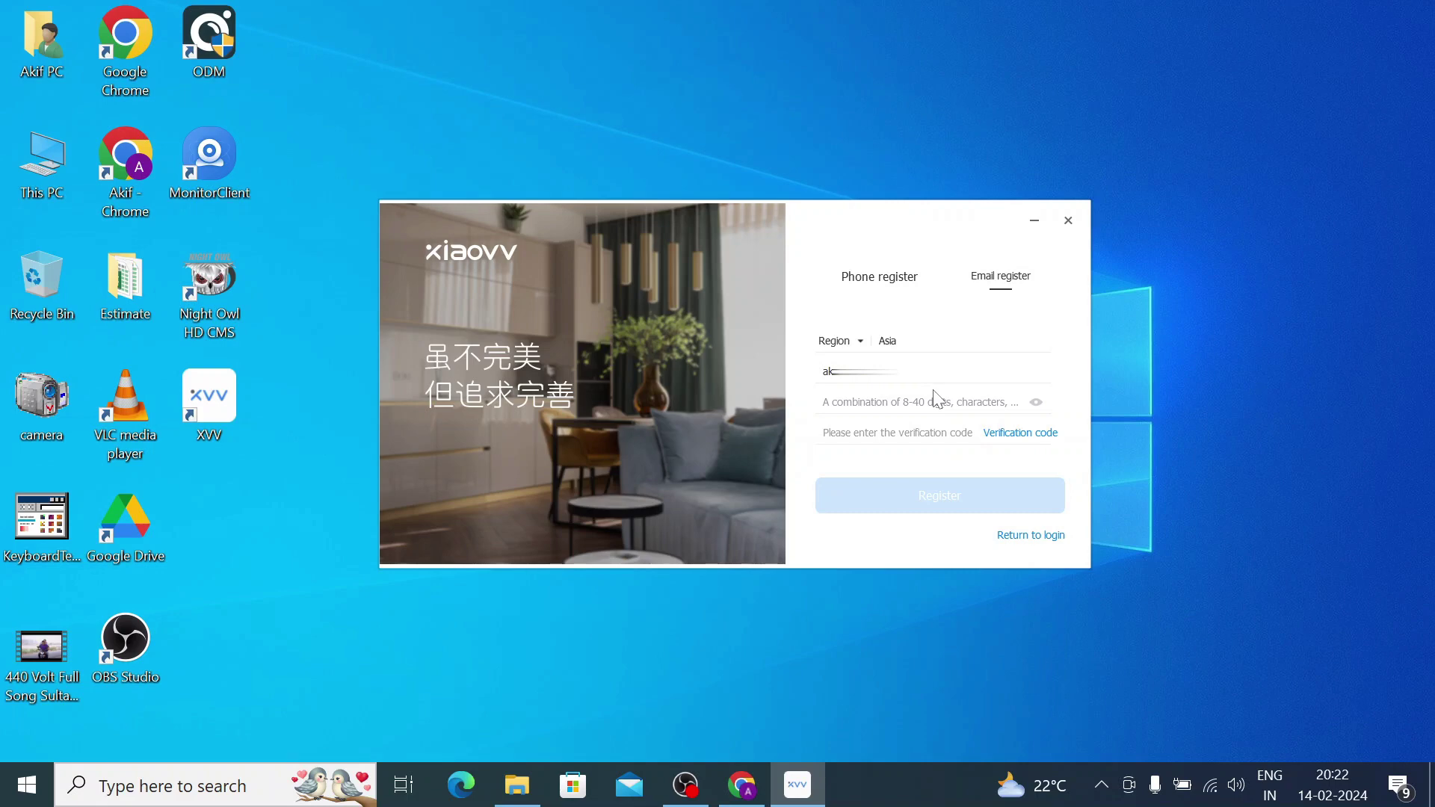
type("aaaaaaaa")
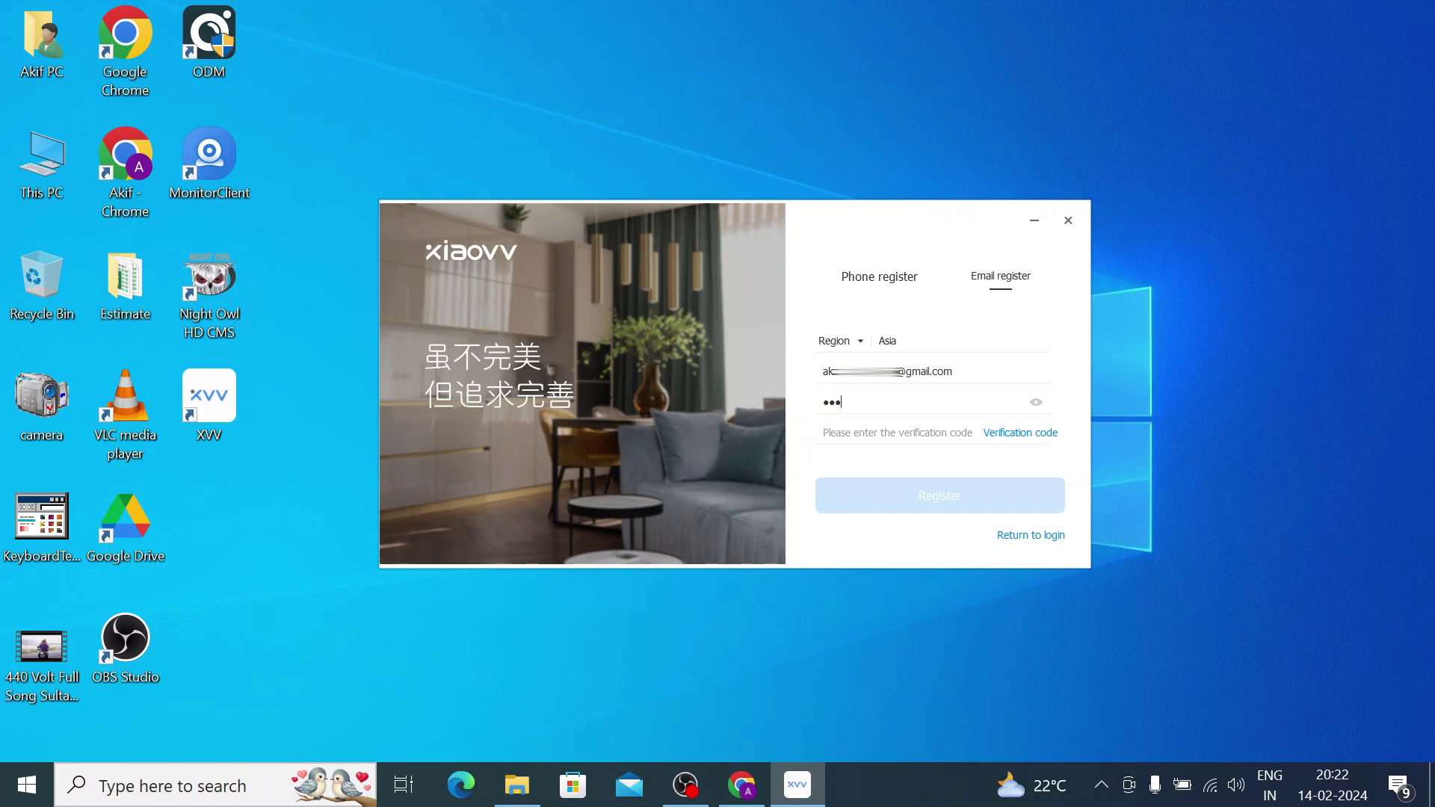
type("aaa")
left_click(1014, 439)
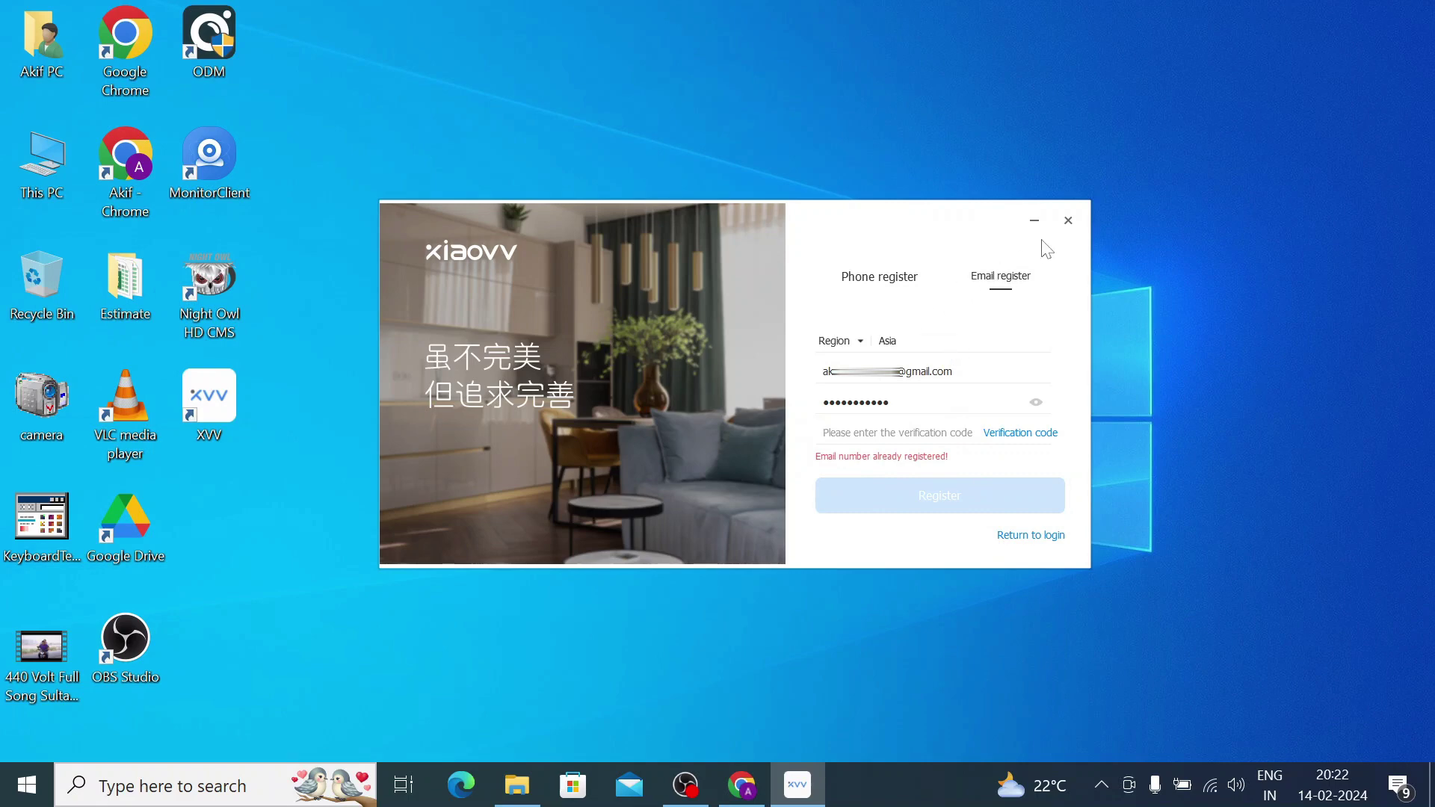
left_click(1068, 221)
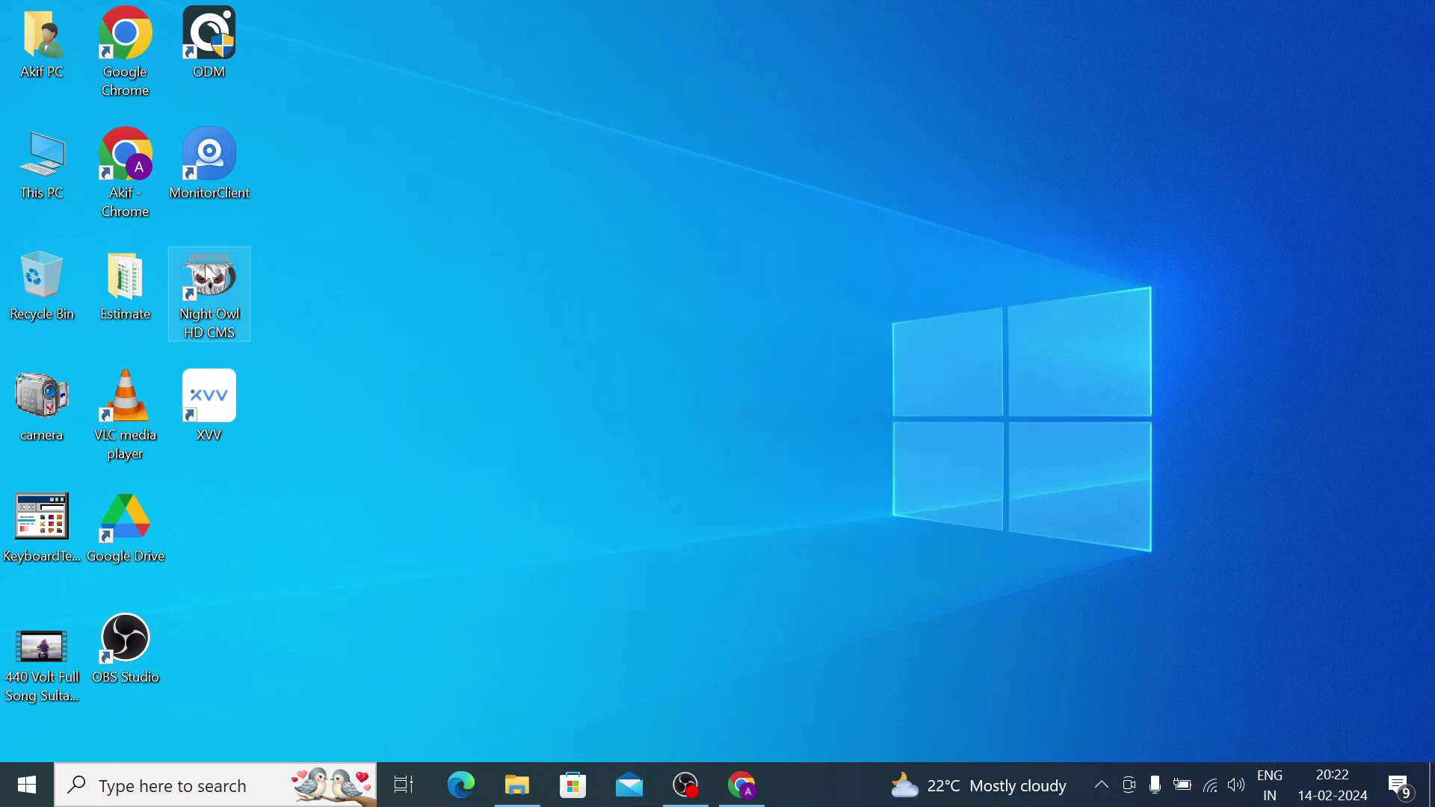
Reopen XVV, enter the email account and password, enable auto-login, accept the protocol and log in.
double_click(225, 405)
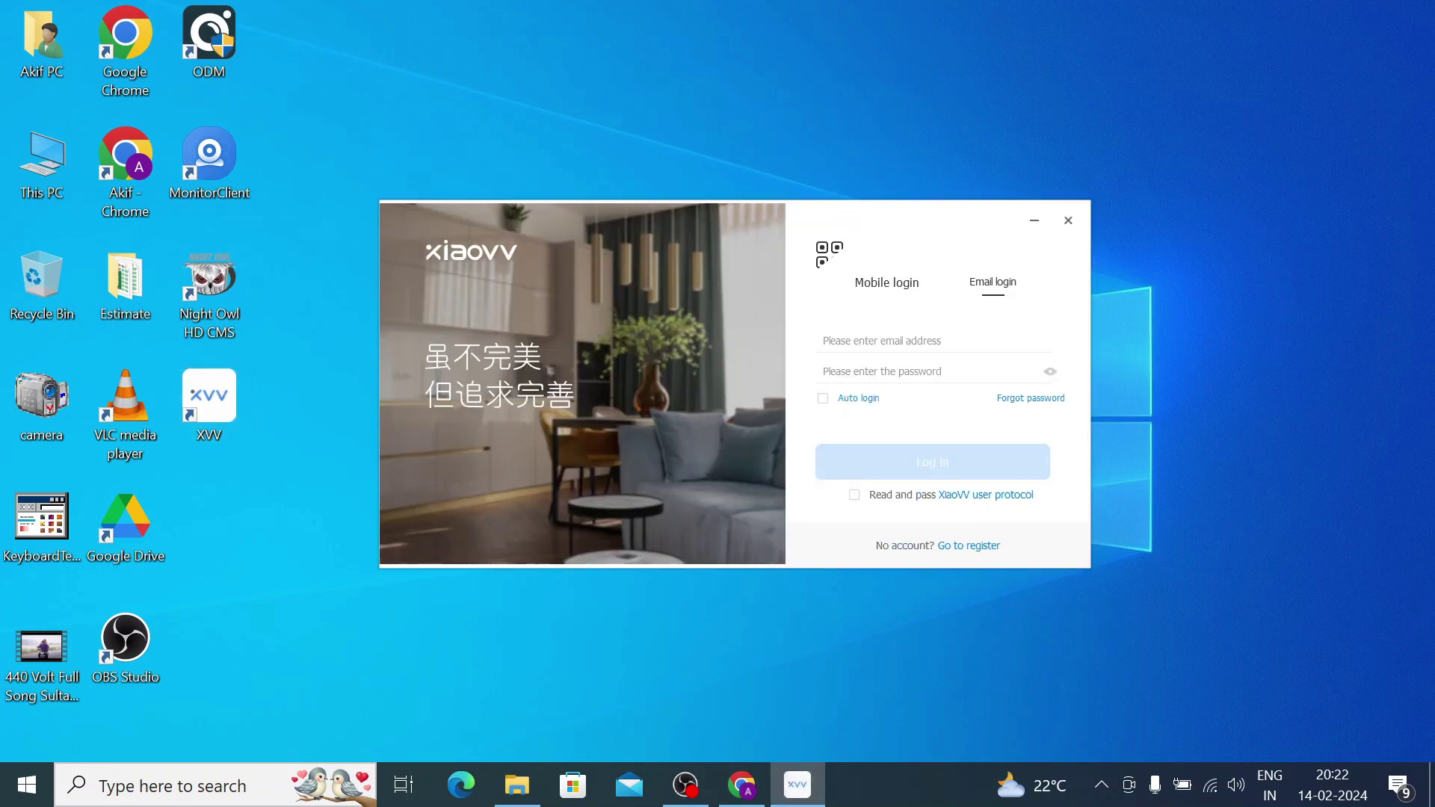
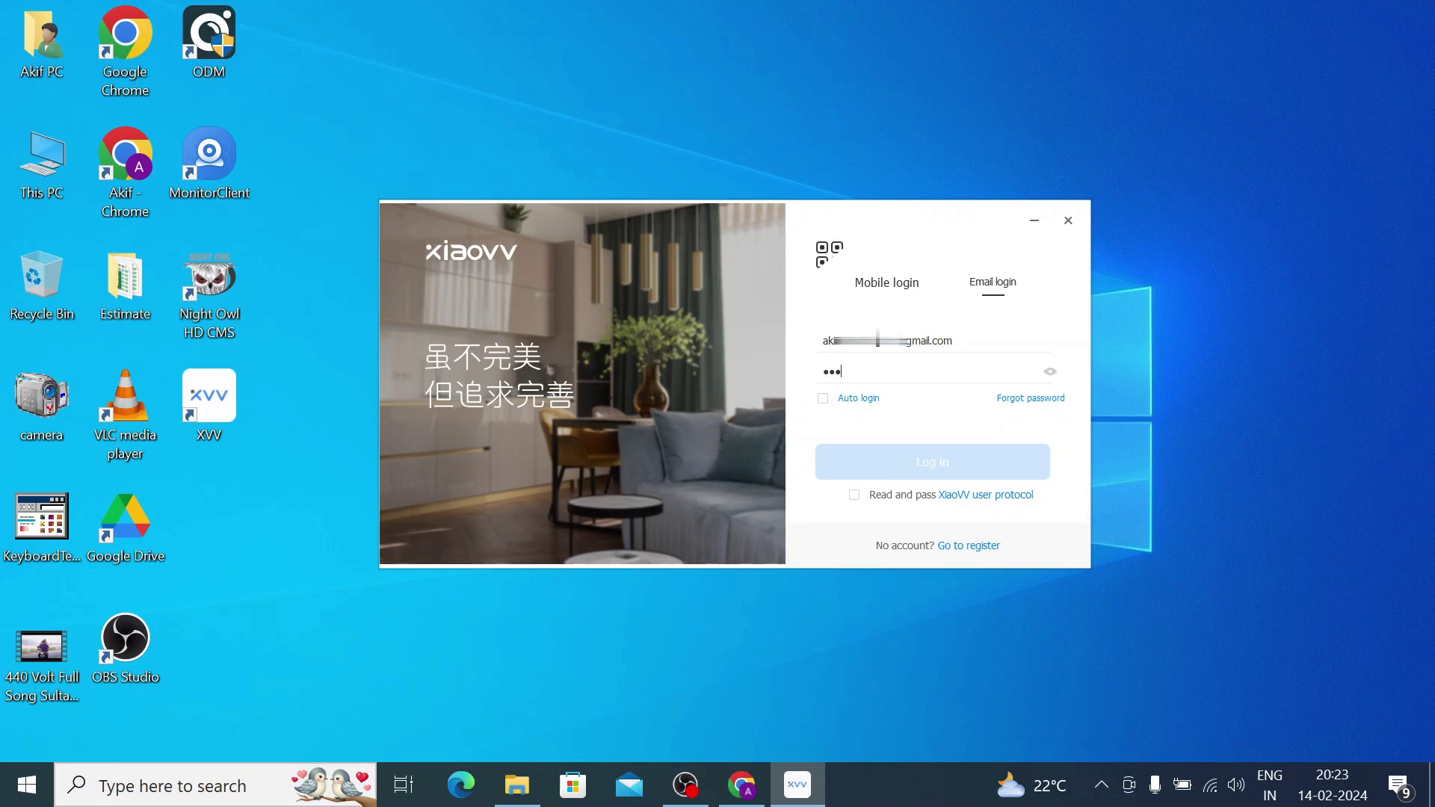
type("••••")
left_click(823, 398)
left_click(854, 496)
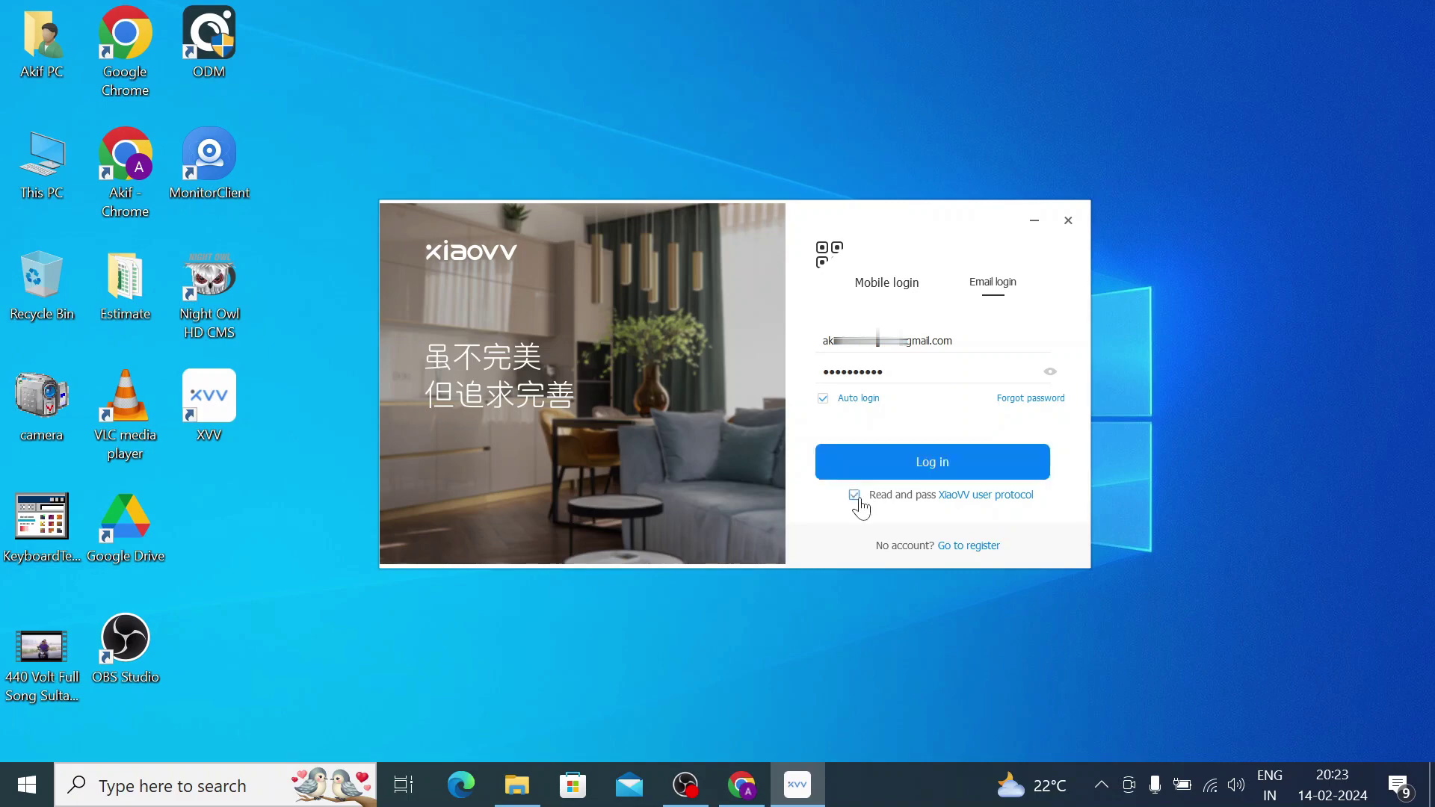
left_click(898, 477)
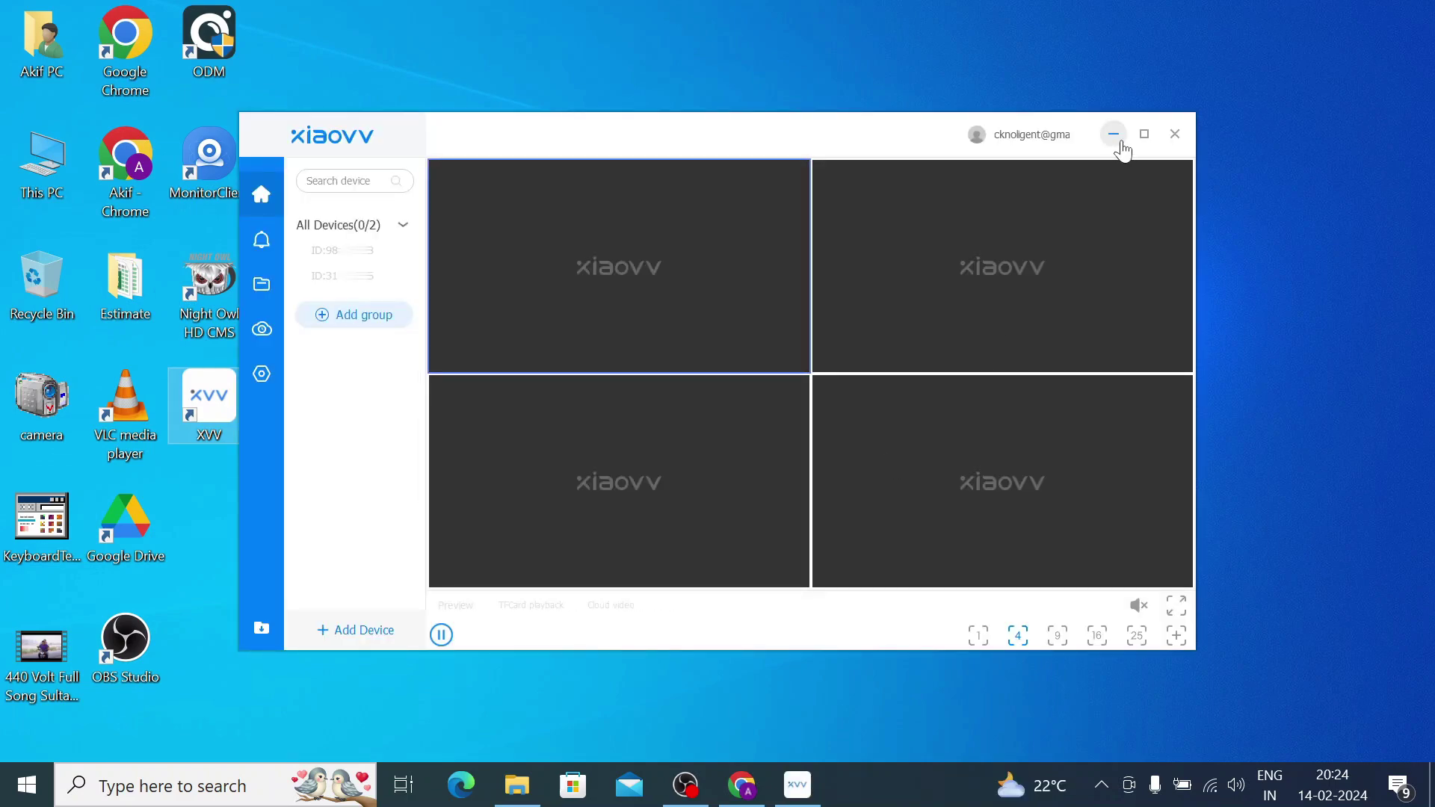
Maximize XVV, try the one- and four-pane layouts, settle on one pane, then go Home.
left_click(1144, 135)
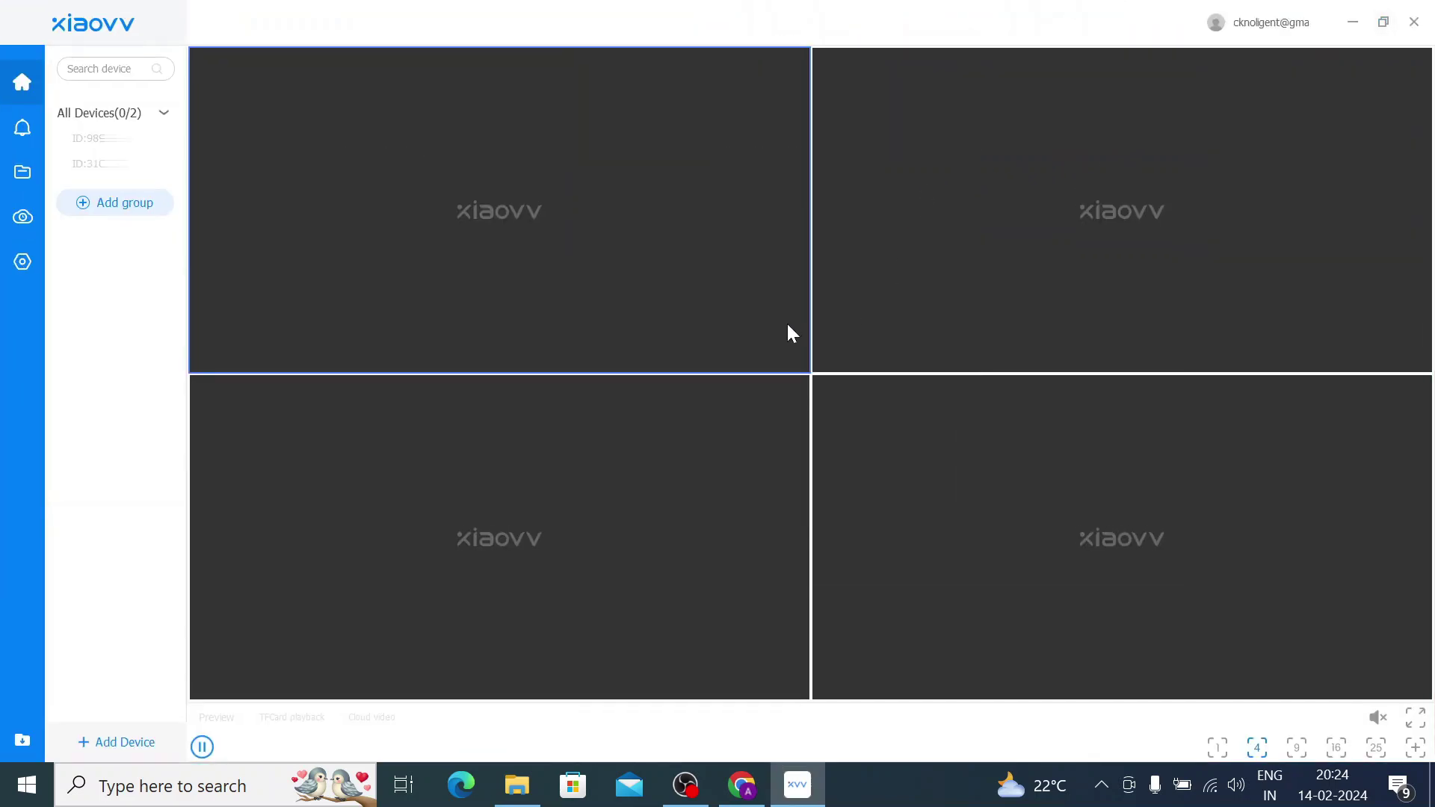
left_click(1217, 747)
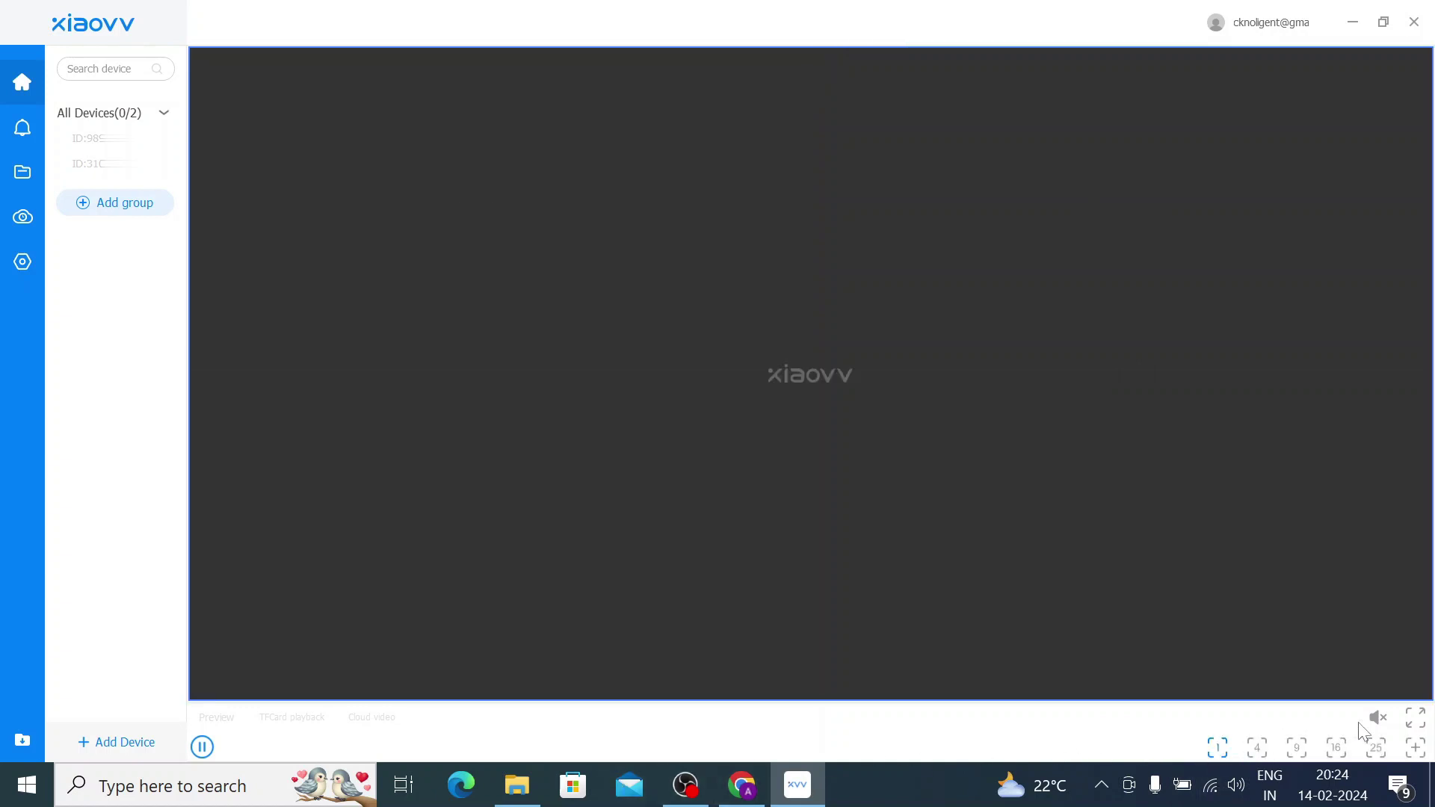
left_click(1257, 747)
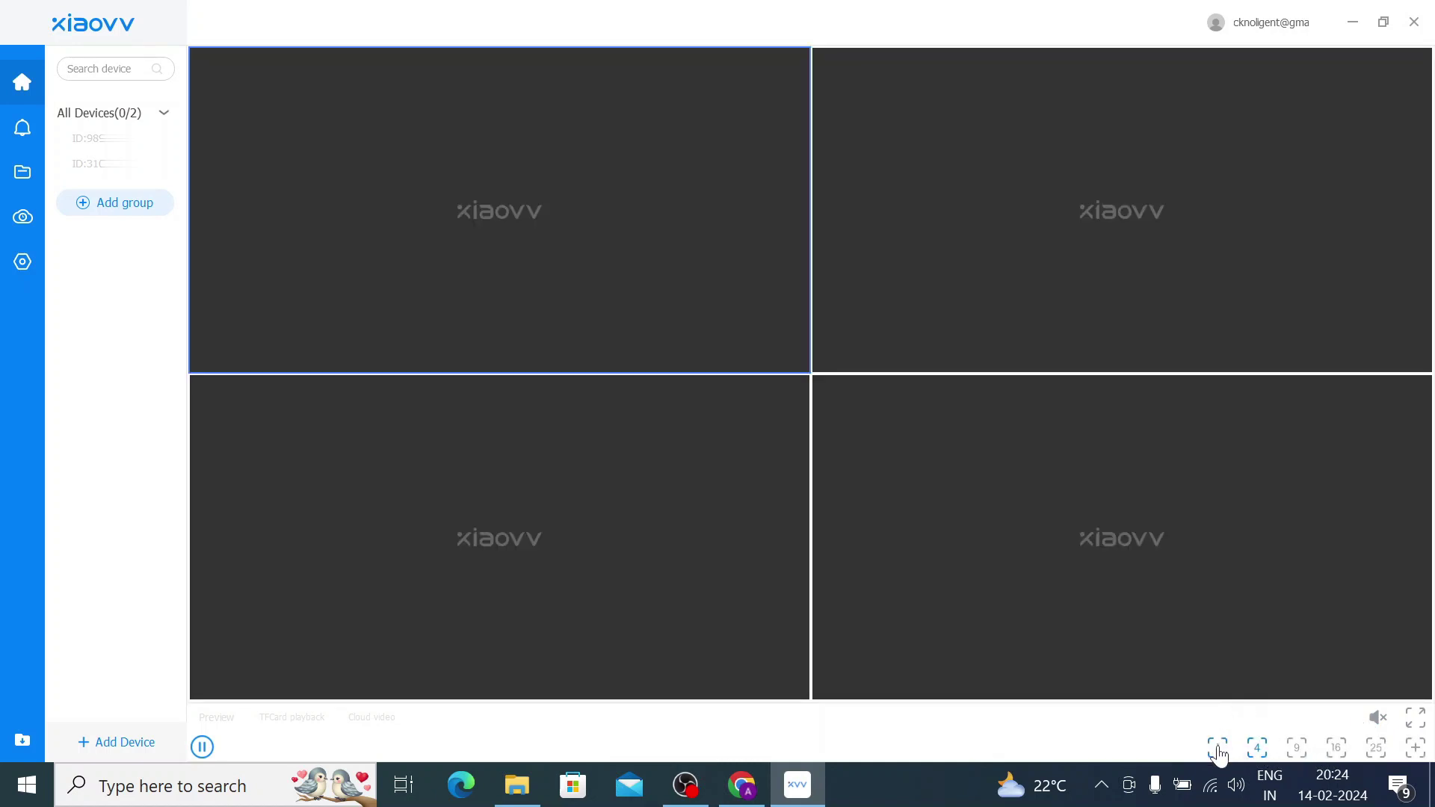
left_click(1220, 746)
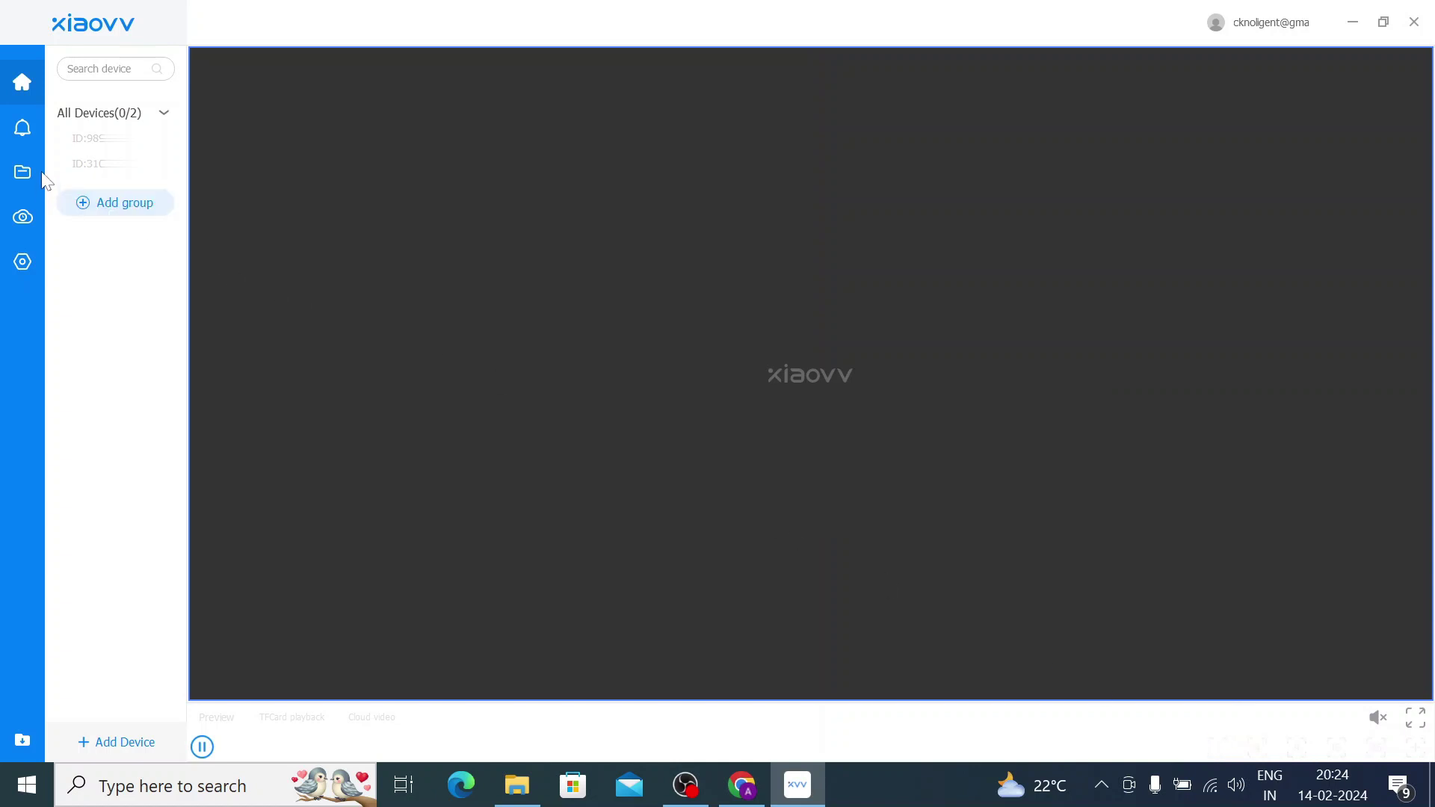
left_click(22, 88)
Add a device group with the name 'Home' and save it.
left_click(110, 213)
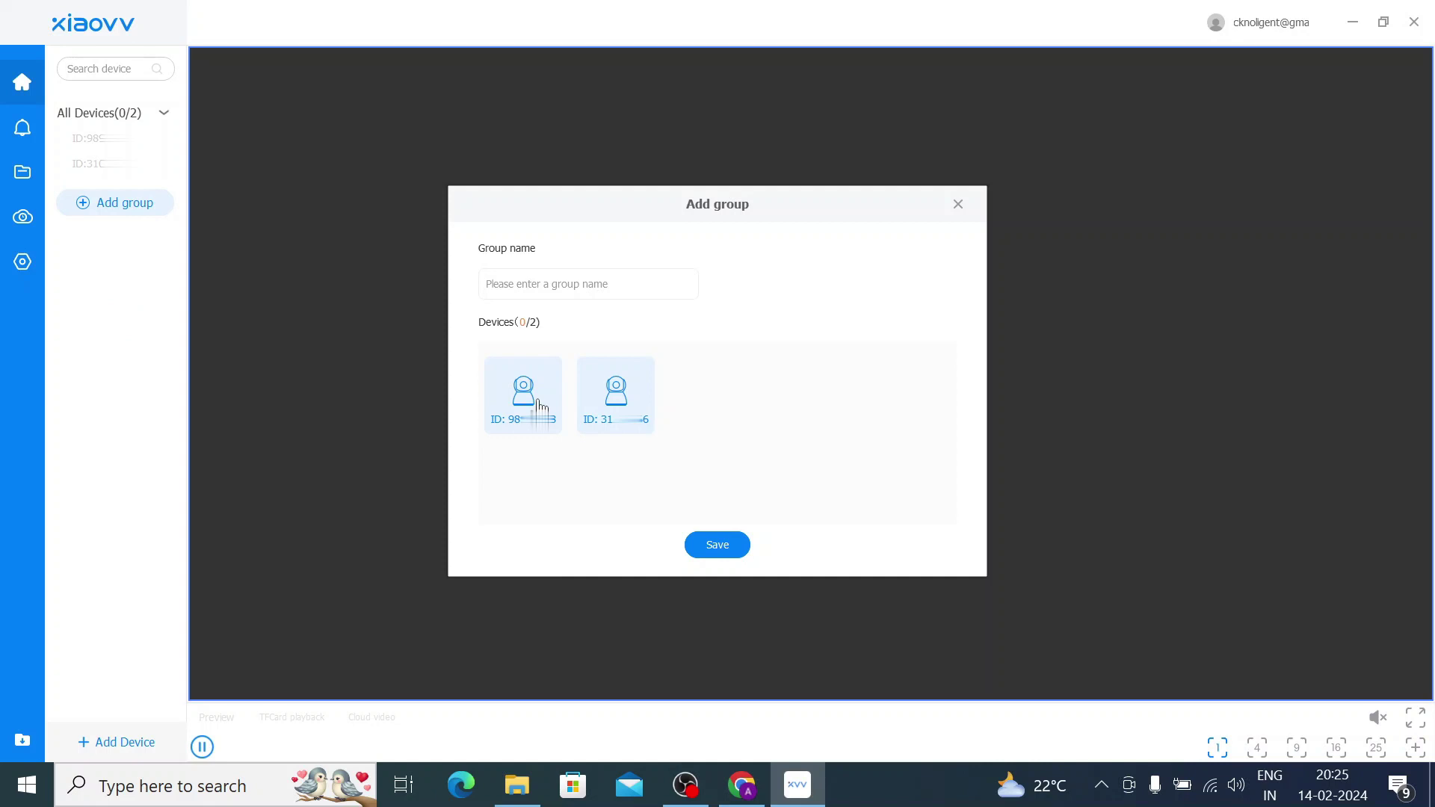
left_click(557, 285)
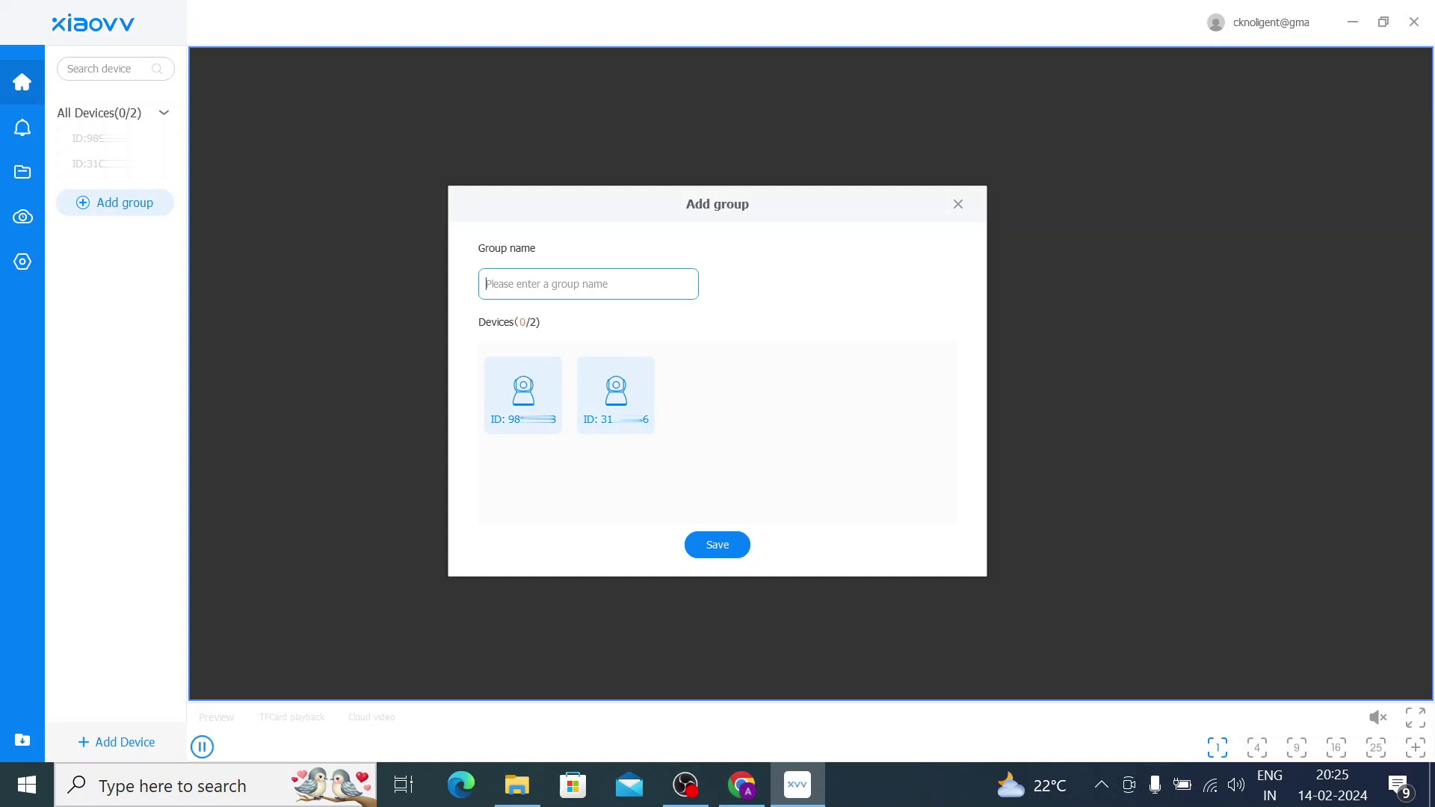
type("Home")
left_click(707, 548)
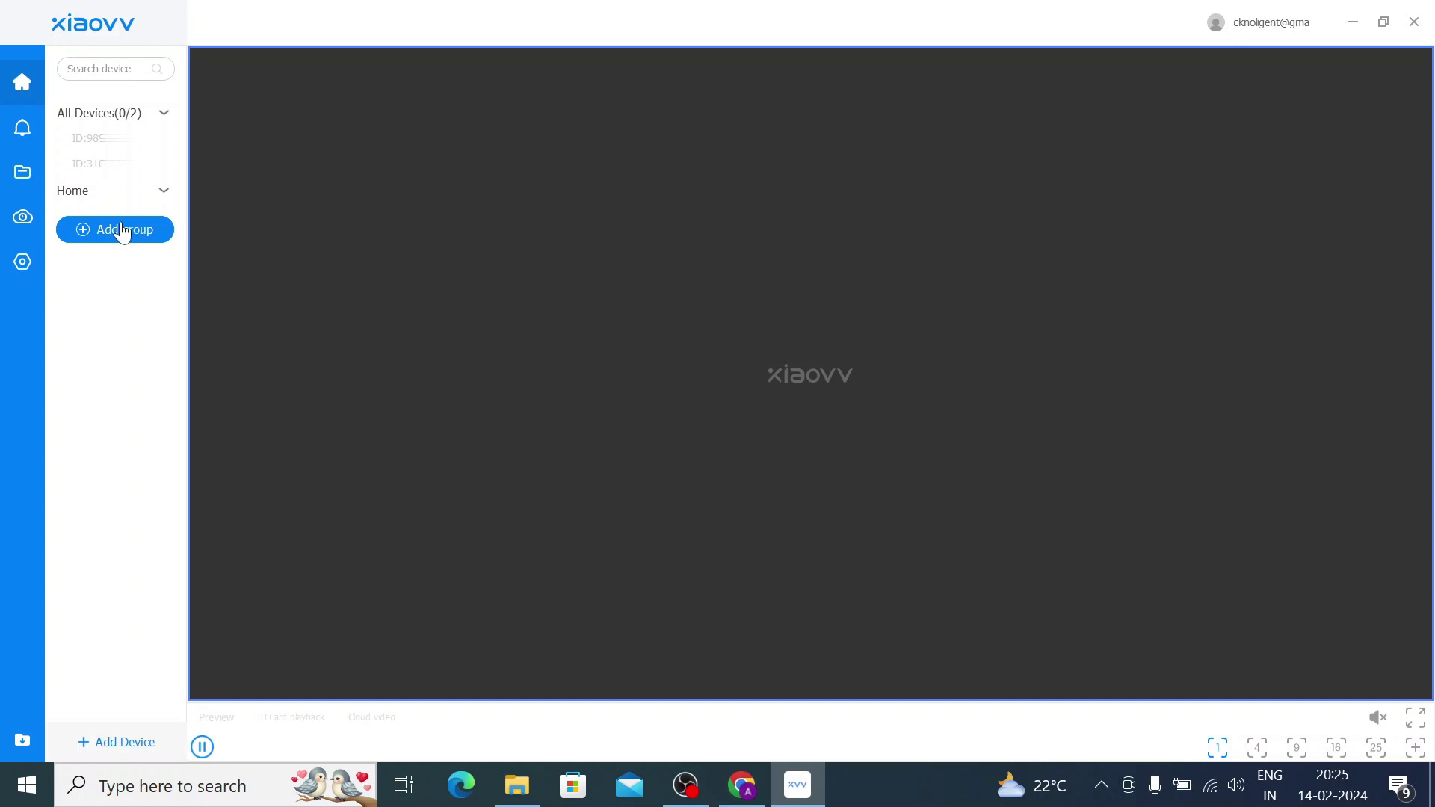
Start adding a device, allow XVV through the Windows Security Alert, and return to live view.
left_click(21, 266)
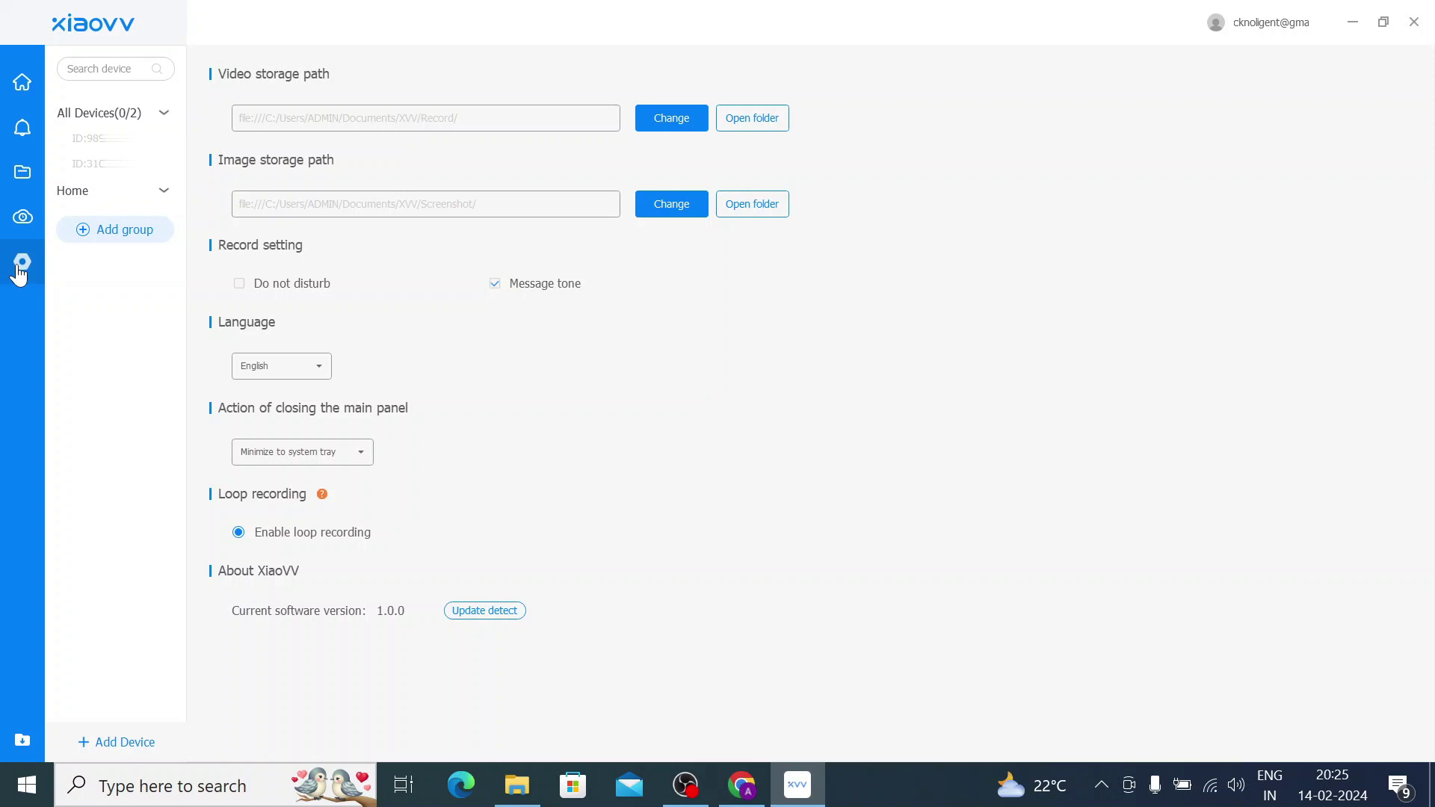
left_click(83, 233)
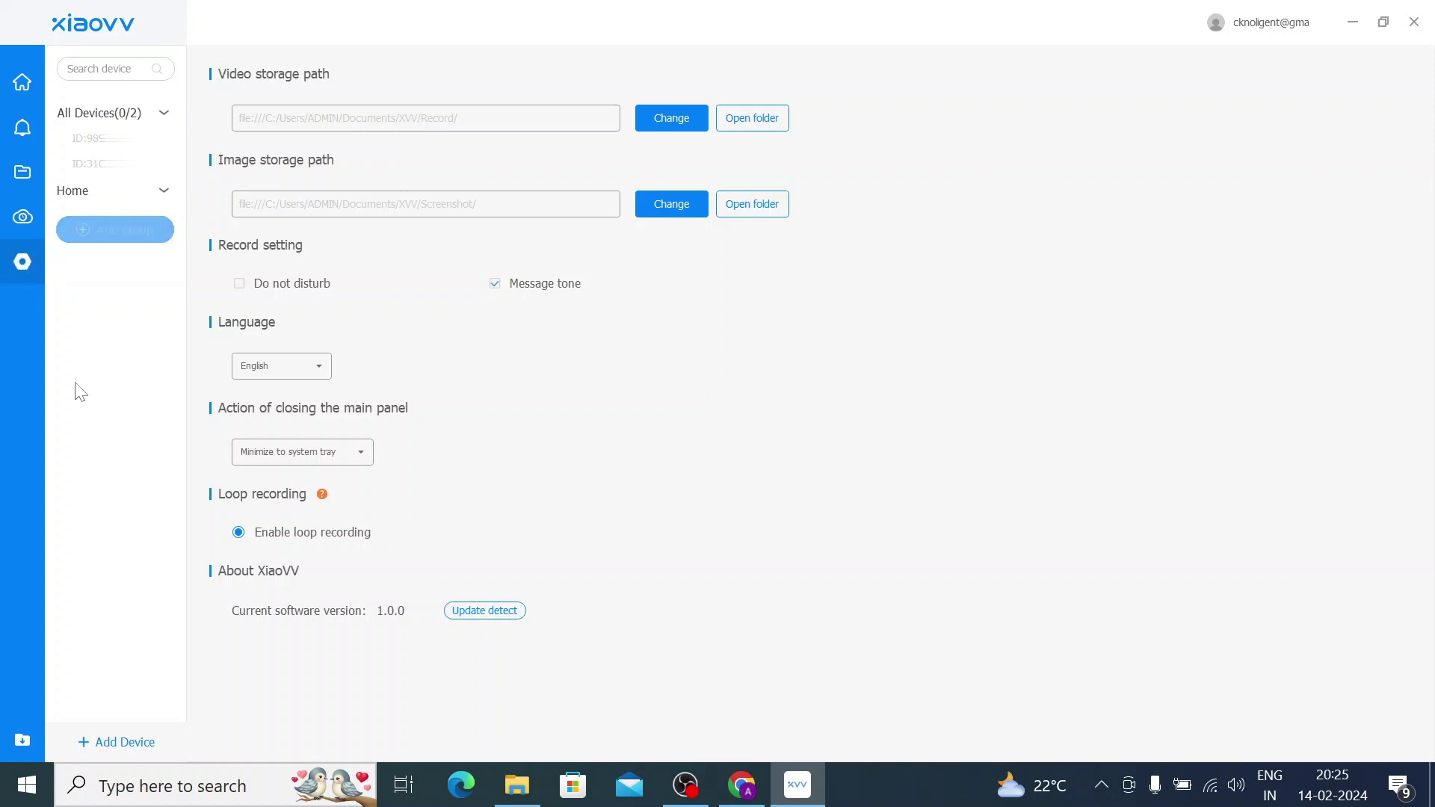
left_click(109, 744)
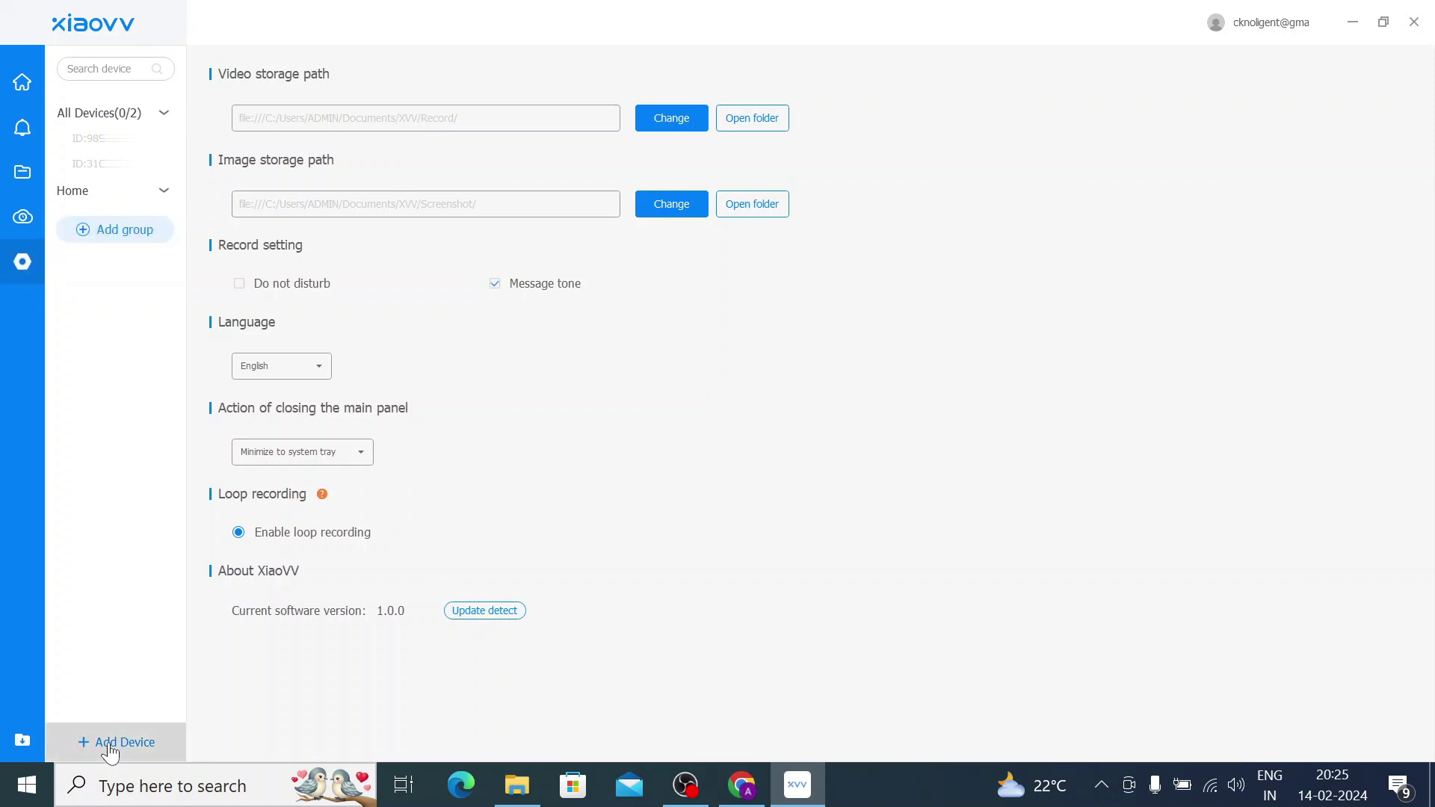
left_click(822, 598)
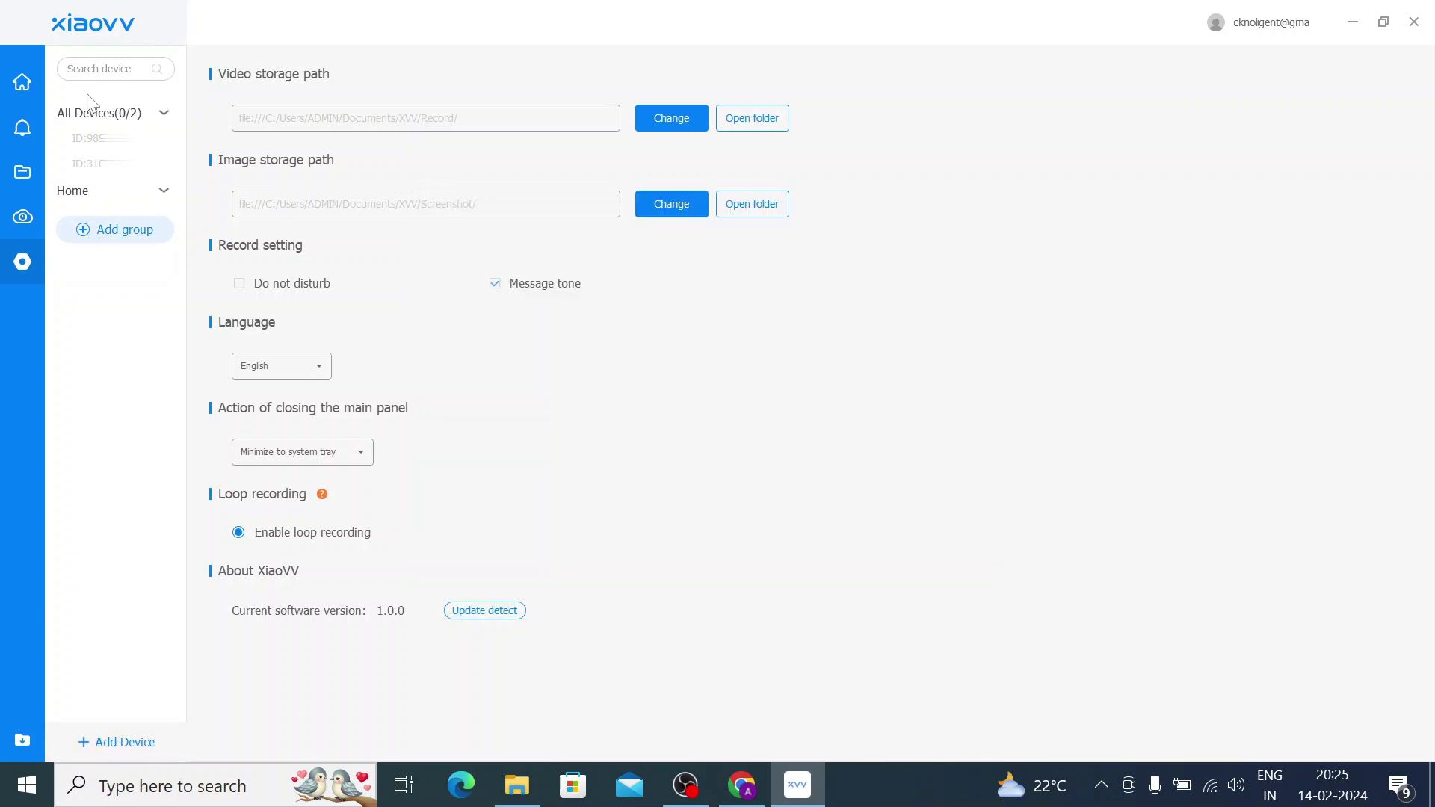
left_click(23, 82)
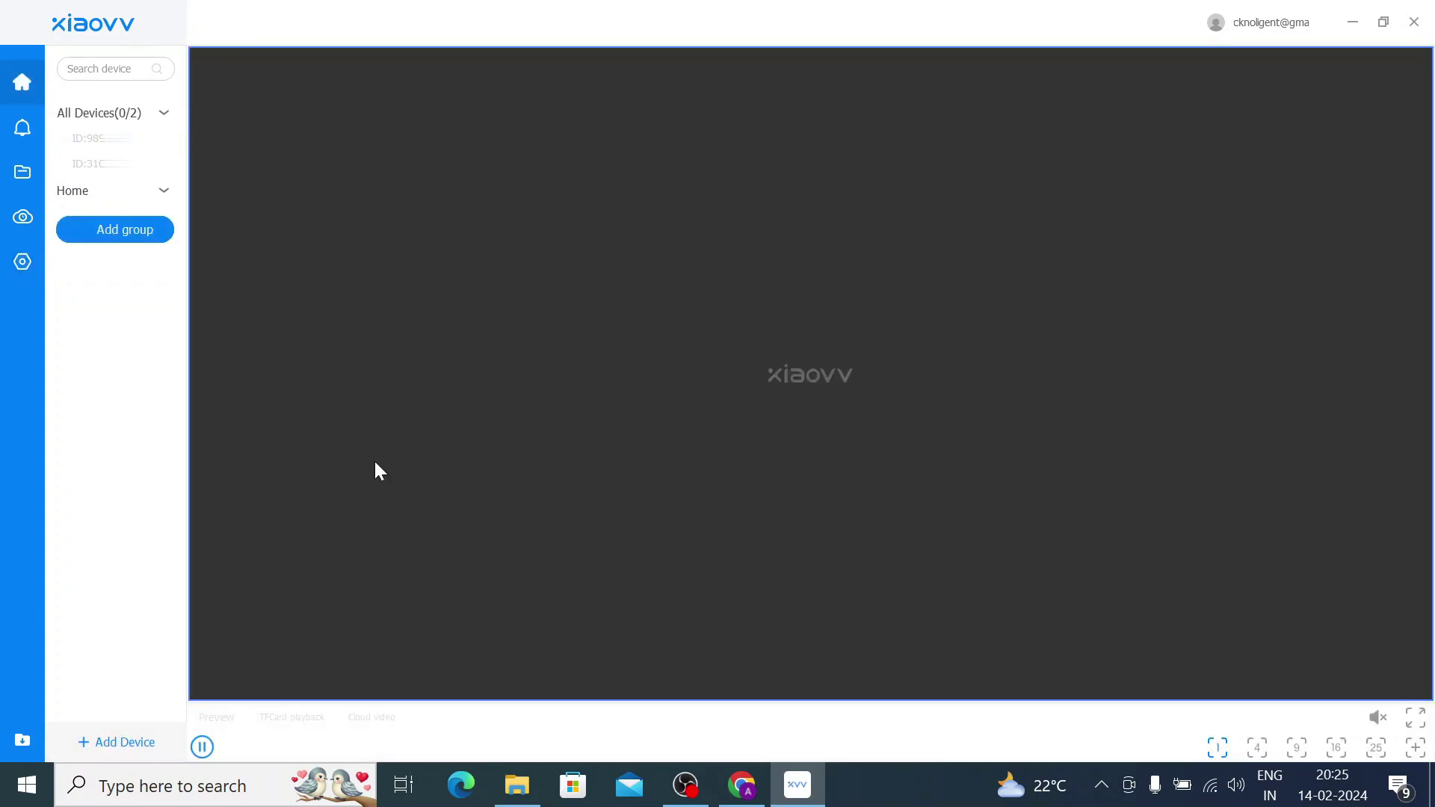
Paste the camera's device ID on the 'Manually add by device ID' tab and add it.
left_click(114, 757)
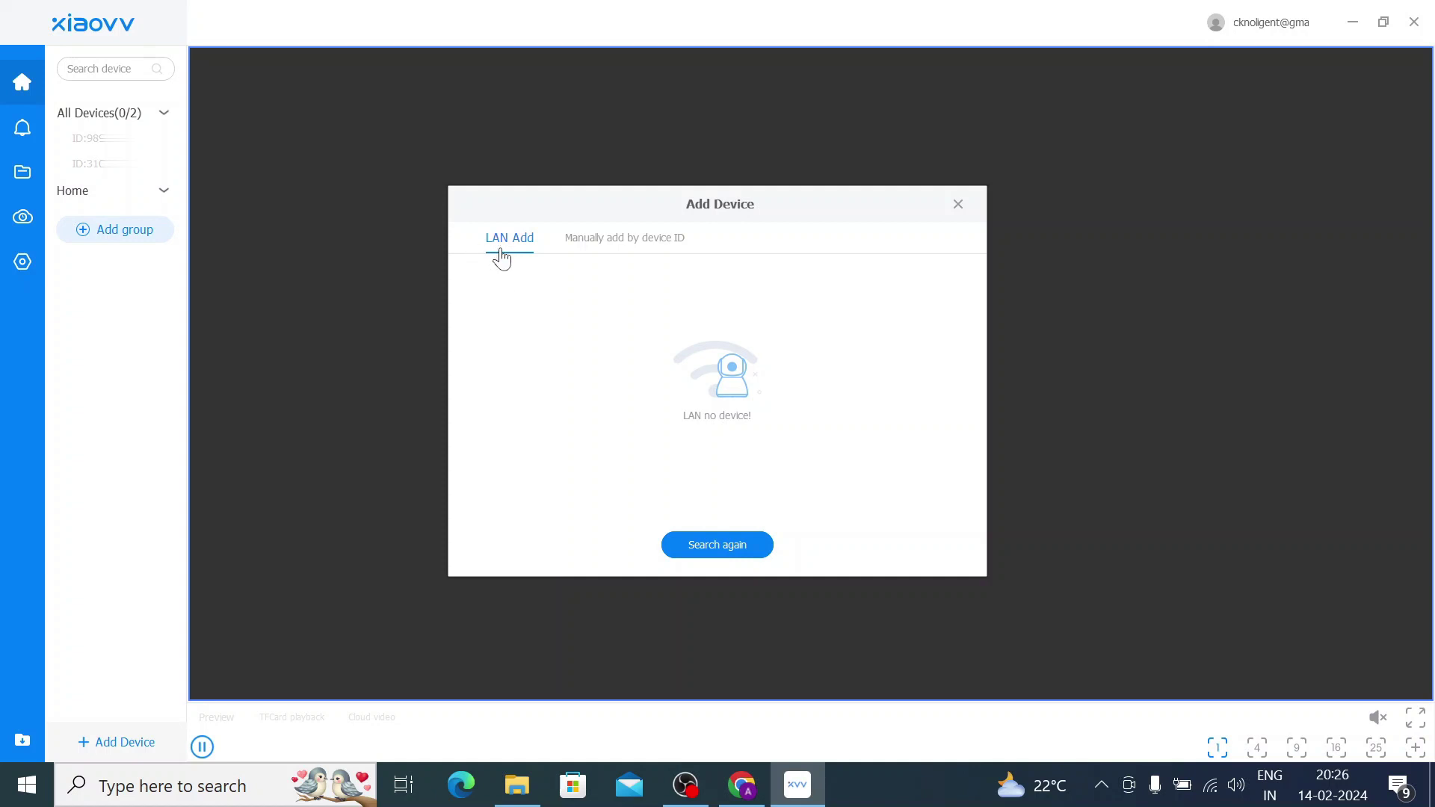
left_click(605, 255)
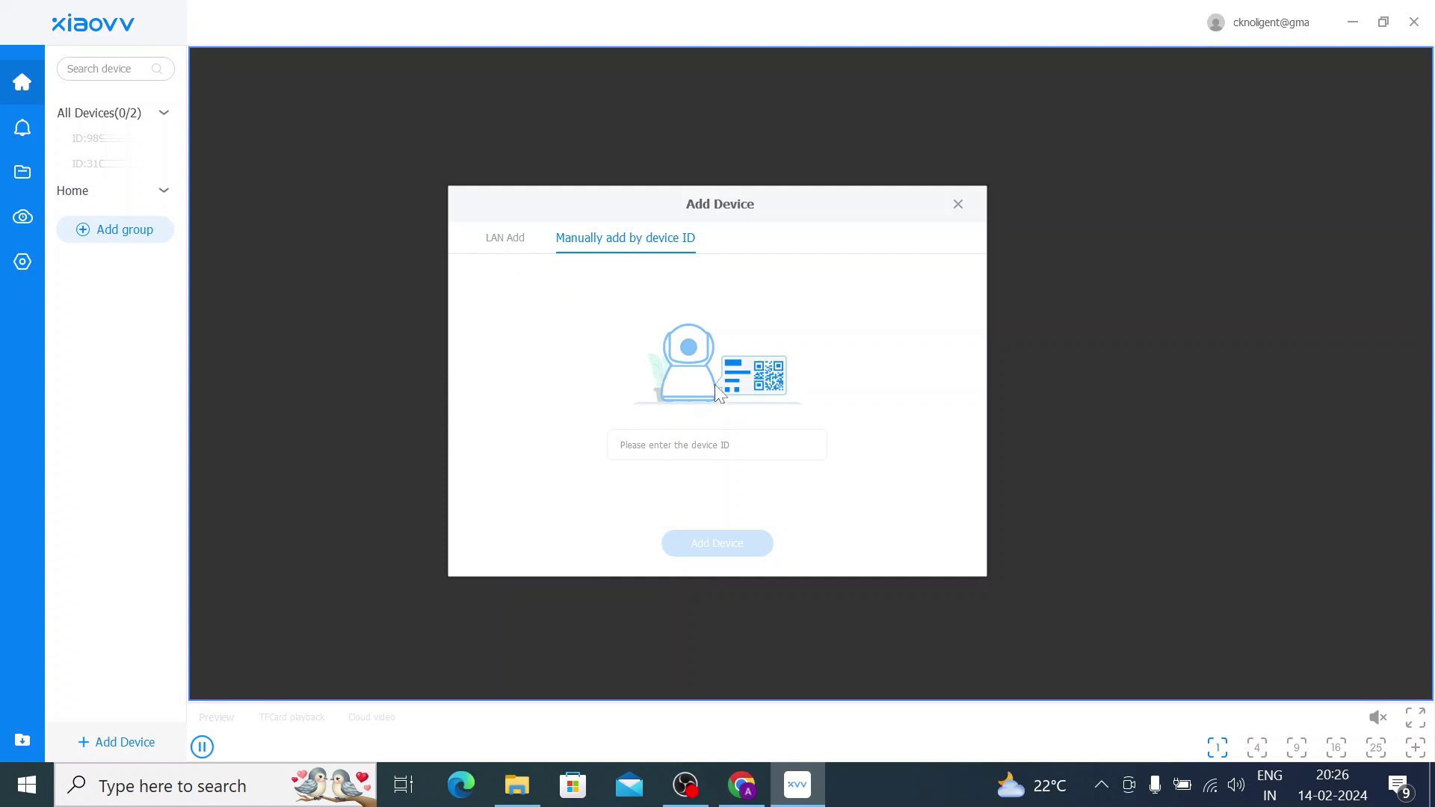
left_click(698, 434)
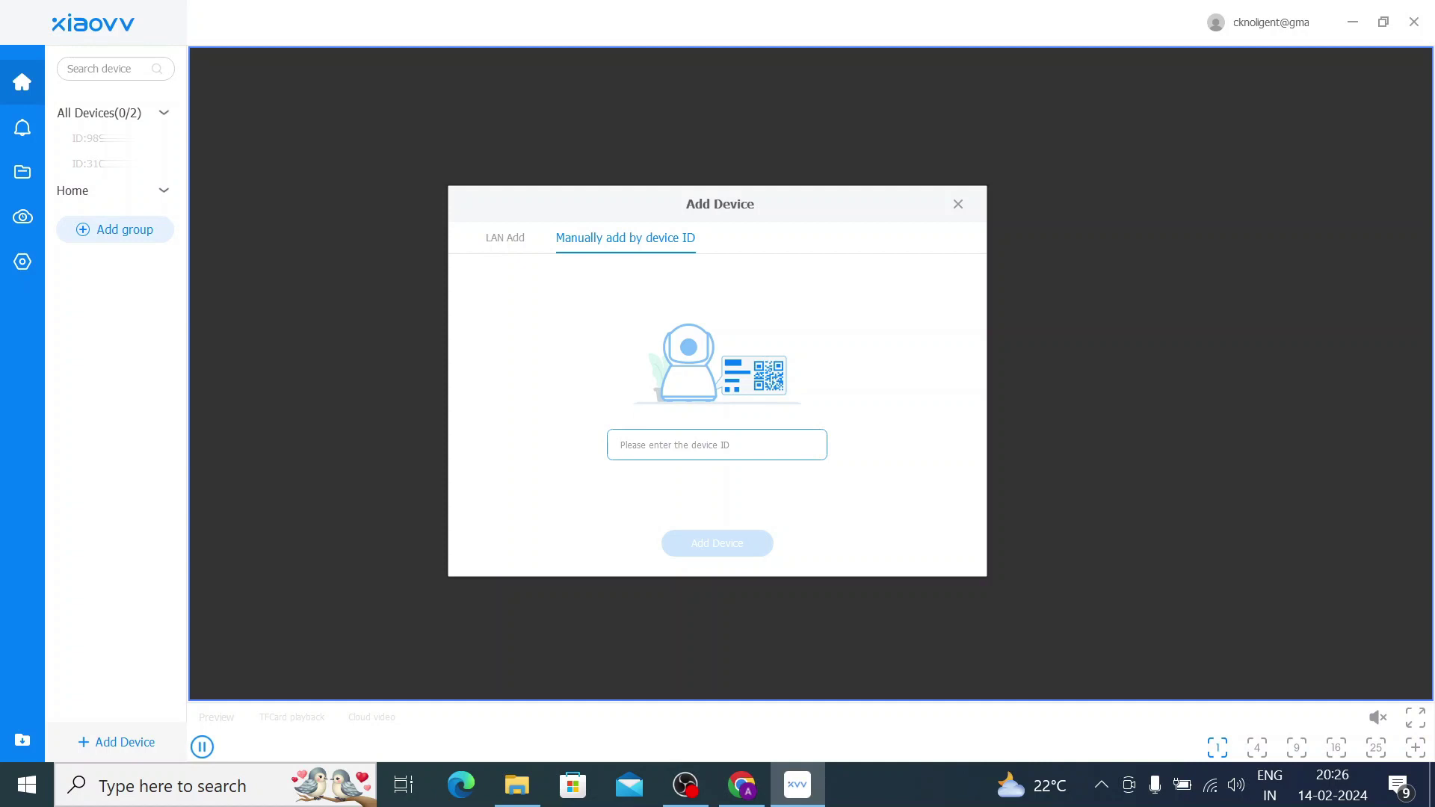
key("ctrl+v")
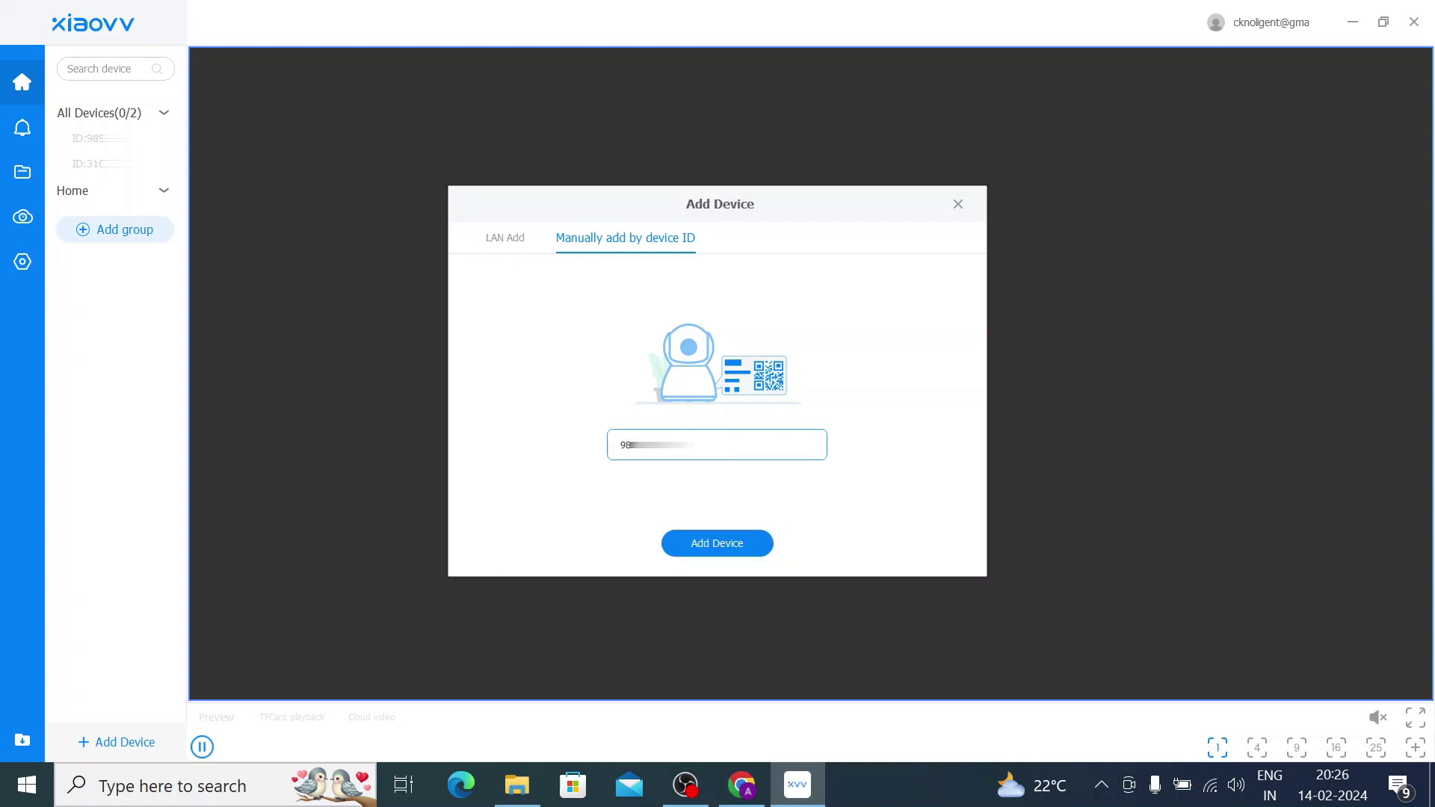
left_click(695, 544)
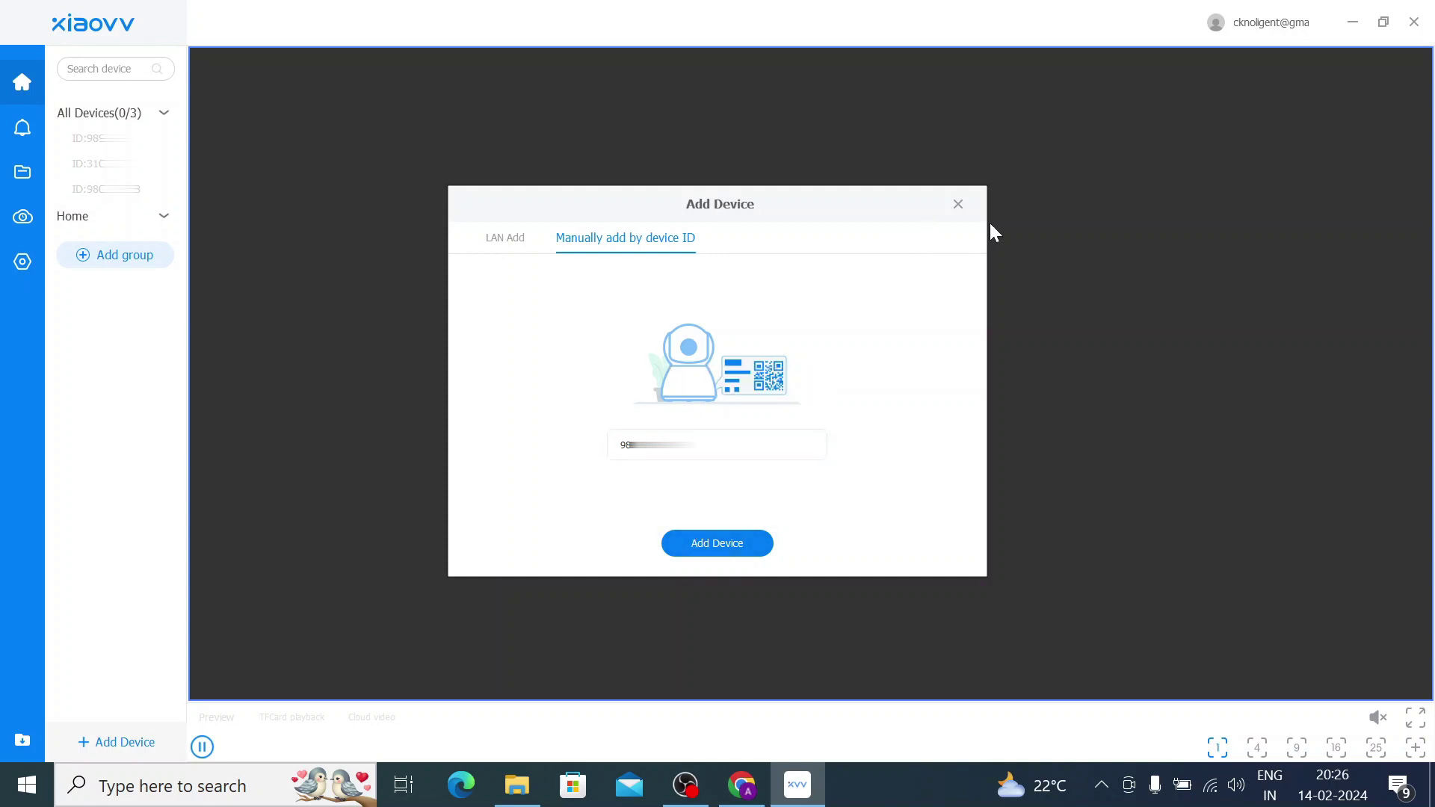
Close the Add Device window and start live view of the first camera under All Devices.
left_click(958, 206)
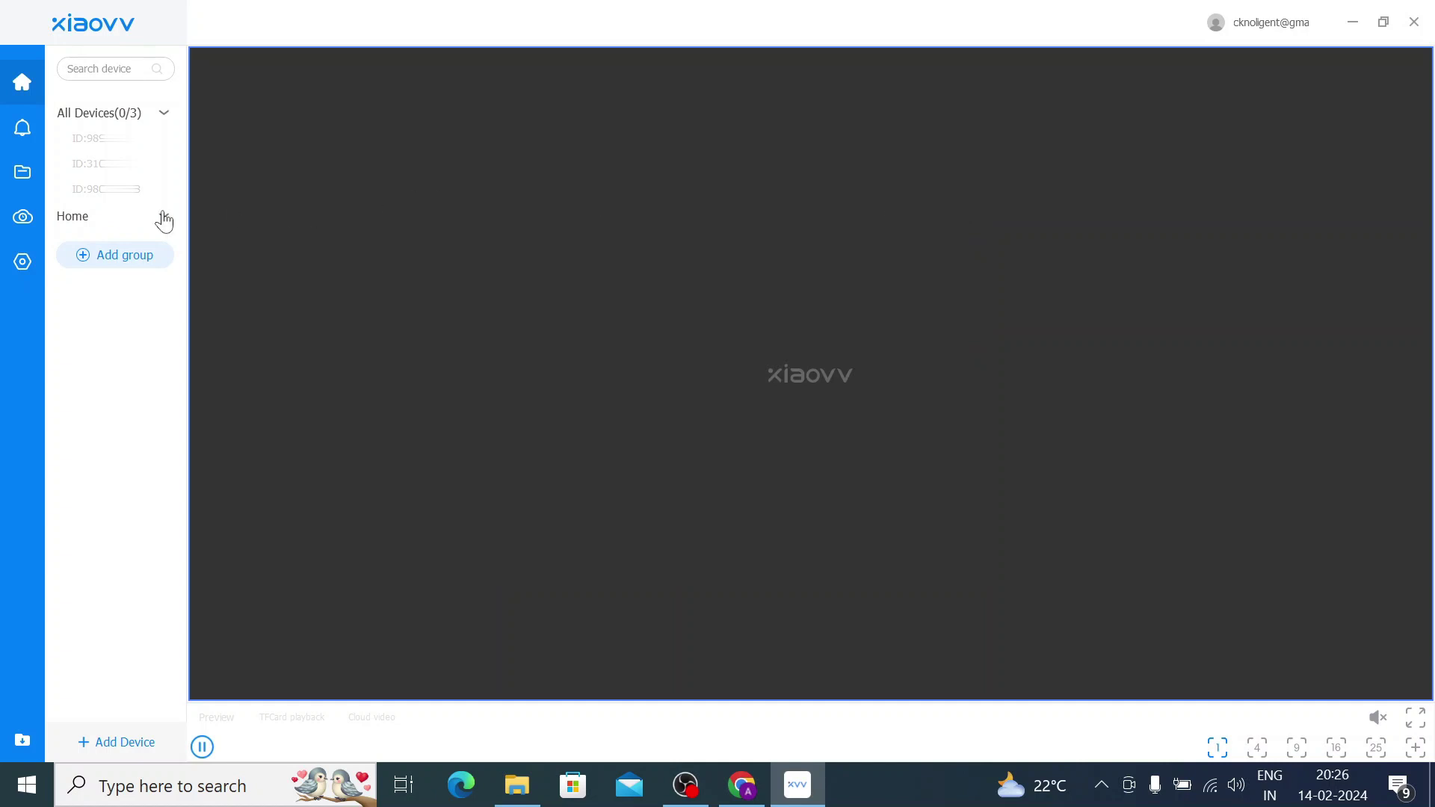
double_click(92, 146)
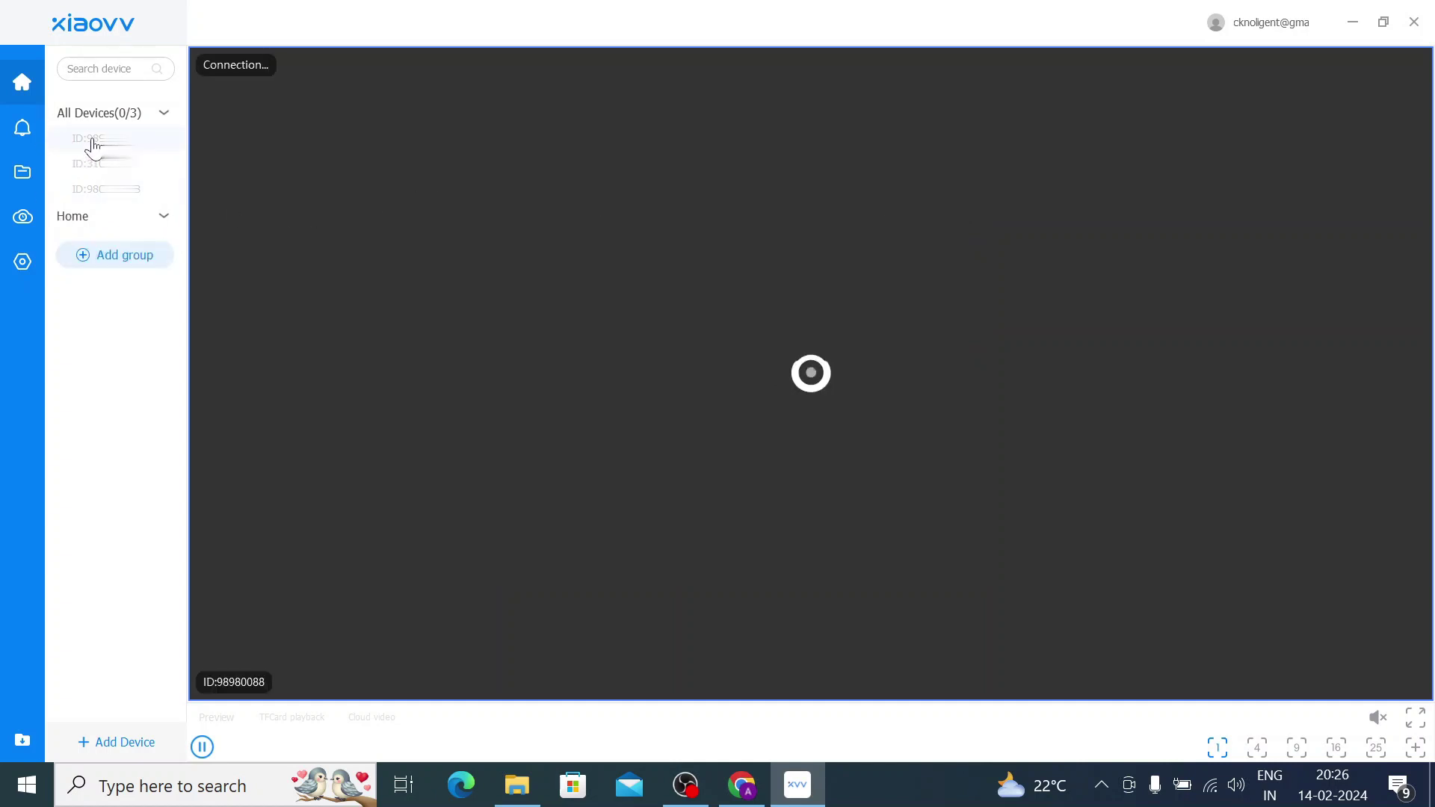